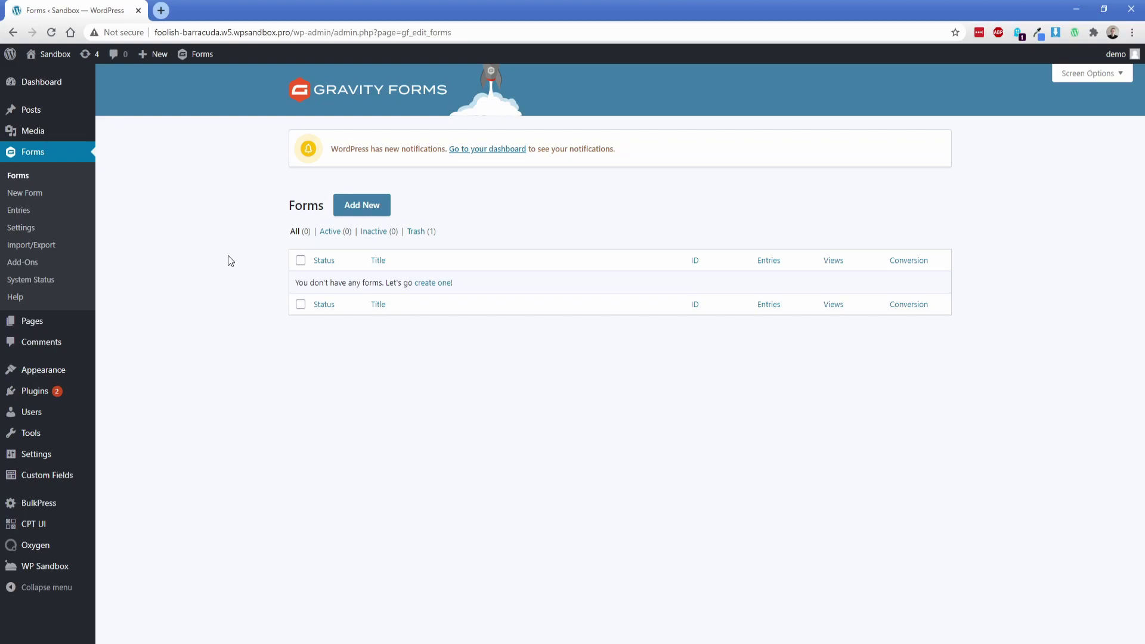
Create a new Gravity Forms form titled 'Contact Us'.
{"action": "left_click", "coordinate": [346, 202]}
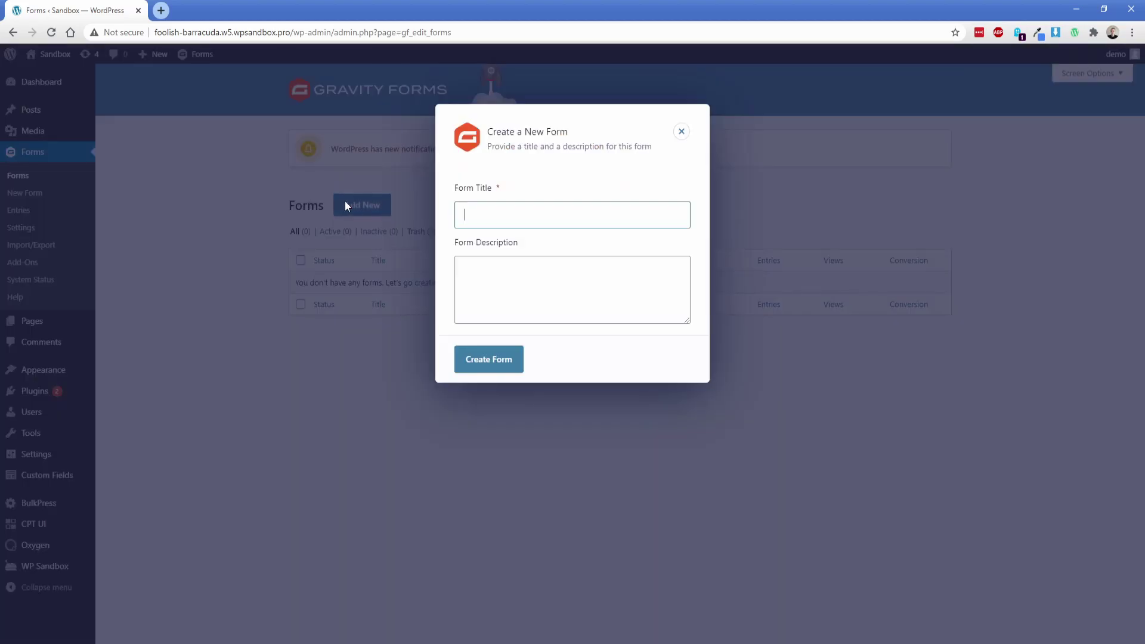
{"action": "type", "text": "Contact Us"}
{"action": "key", "text": "Return"}
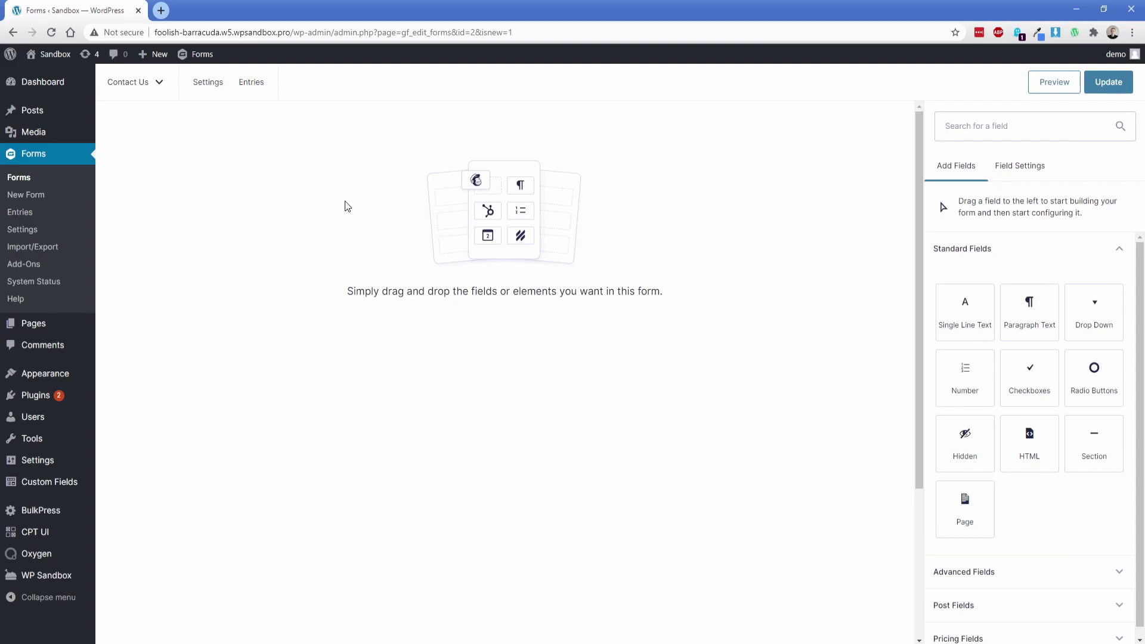
Place two untitled Single Line Text fields next to each other in the first row.
{"action": "left_click", "coordinate": [950, 316]}
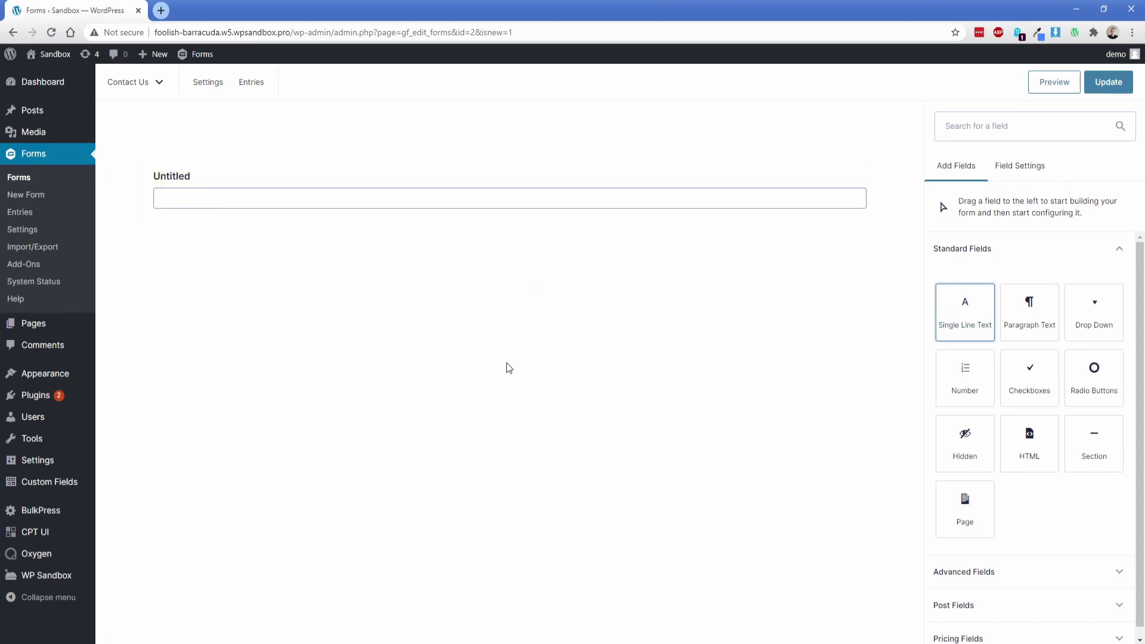
{"action": "left_click_drag", "start_coordinate": [951, 309], "coordinate": [844, 185]}
{"action": "mouse_move", "coordinate": [415, 180]}
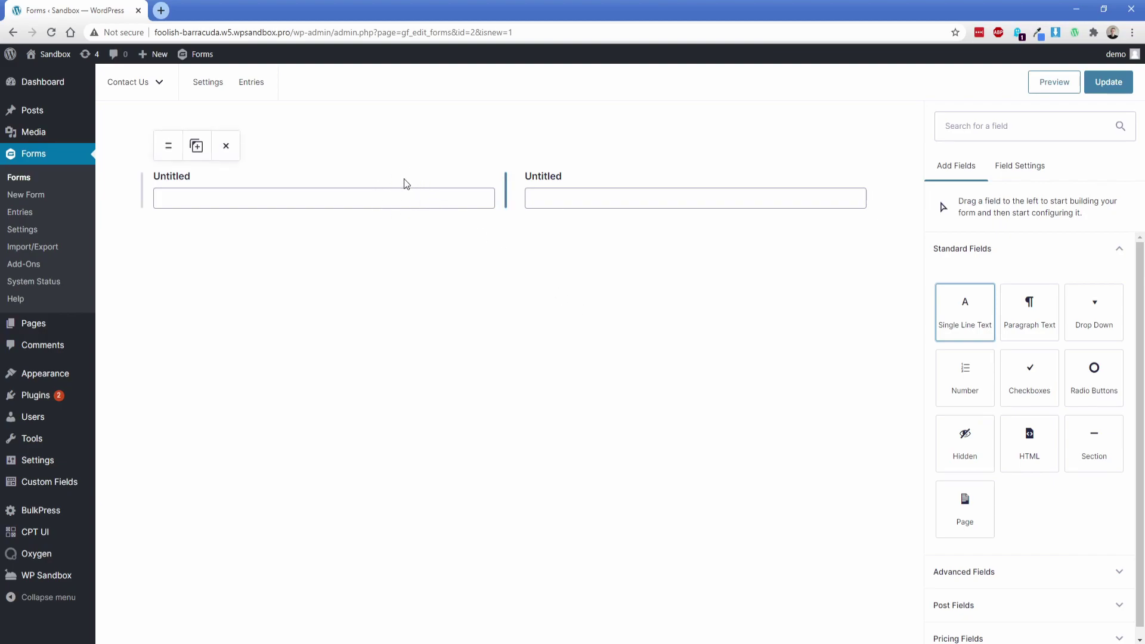
{"action": "mouse_move", "coordinate": [628, 203]}
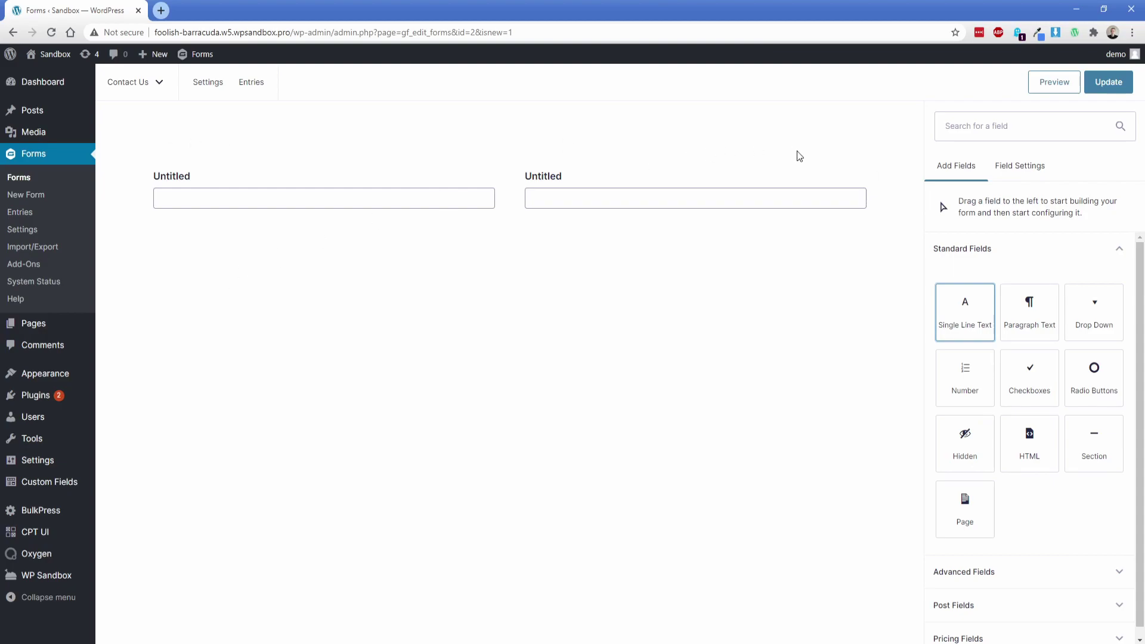
Delete the second untitled Single Line Text field.
{"action": "mouse_move", "coordinate": [848, 179]}
{"action": "left_click", "coordinate": [594, 154]}
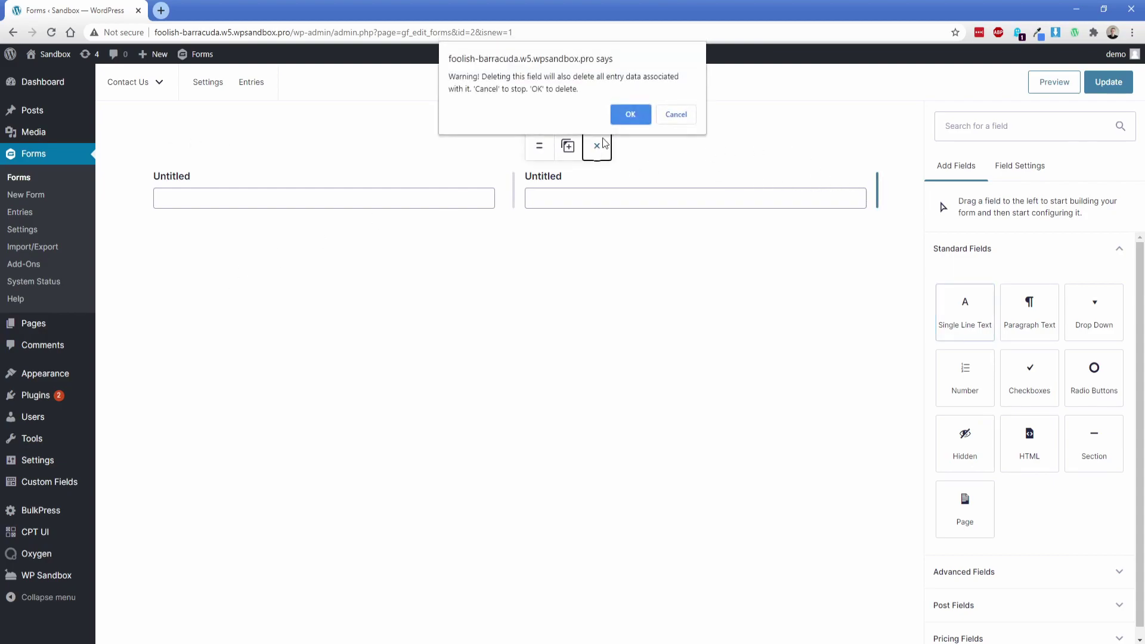
{"action": "left_click", "coordinate": [631, 113]}
Relabel the remaining field 'Name' and mark it Required.
{"action": "left_click", "coordinate": [307, 173]}
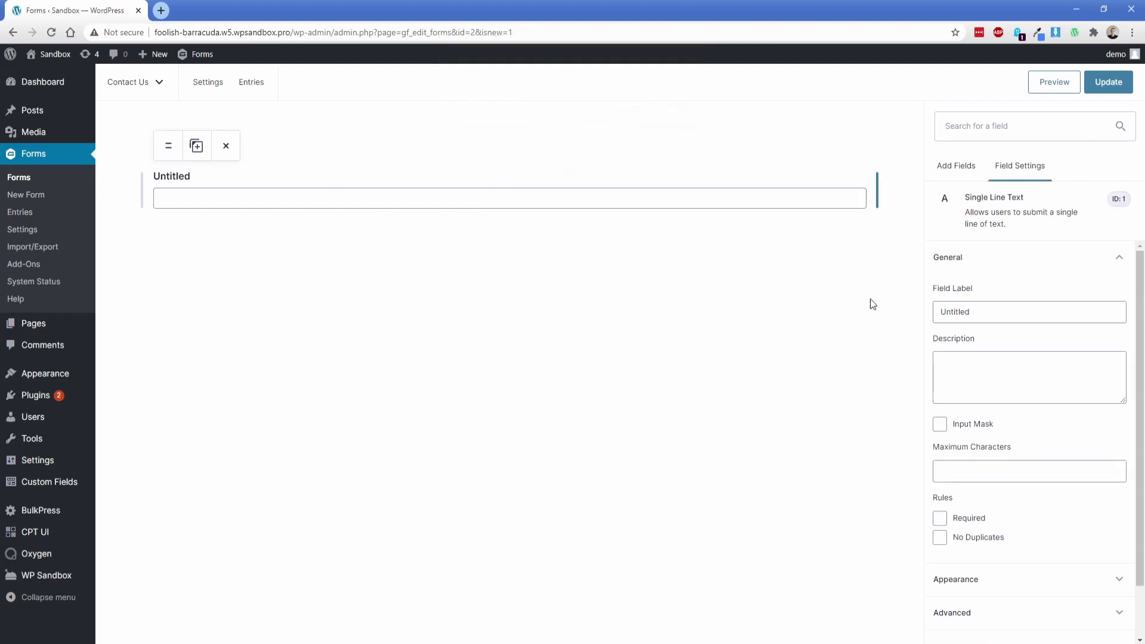
{"action": "double_click", "coordinate": [997, 307]}
{"action": "type", "text": "Name"}
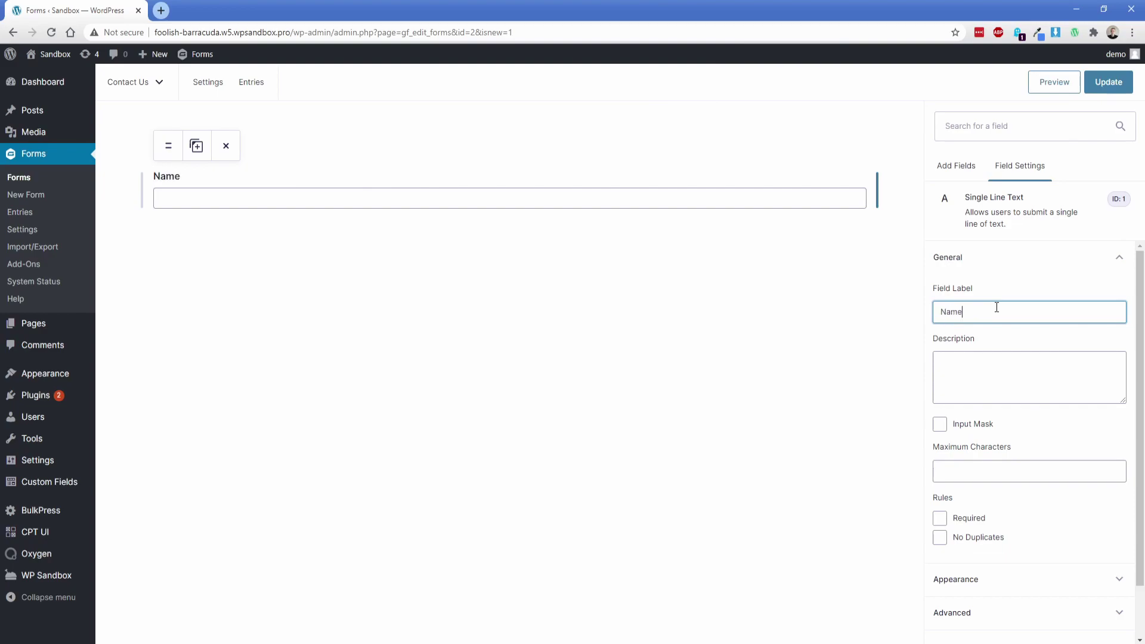
{"action": "left_click", "coordinate": [972, 519]}
{"action": "left_click", "coordinate": [850, 353]}
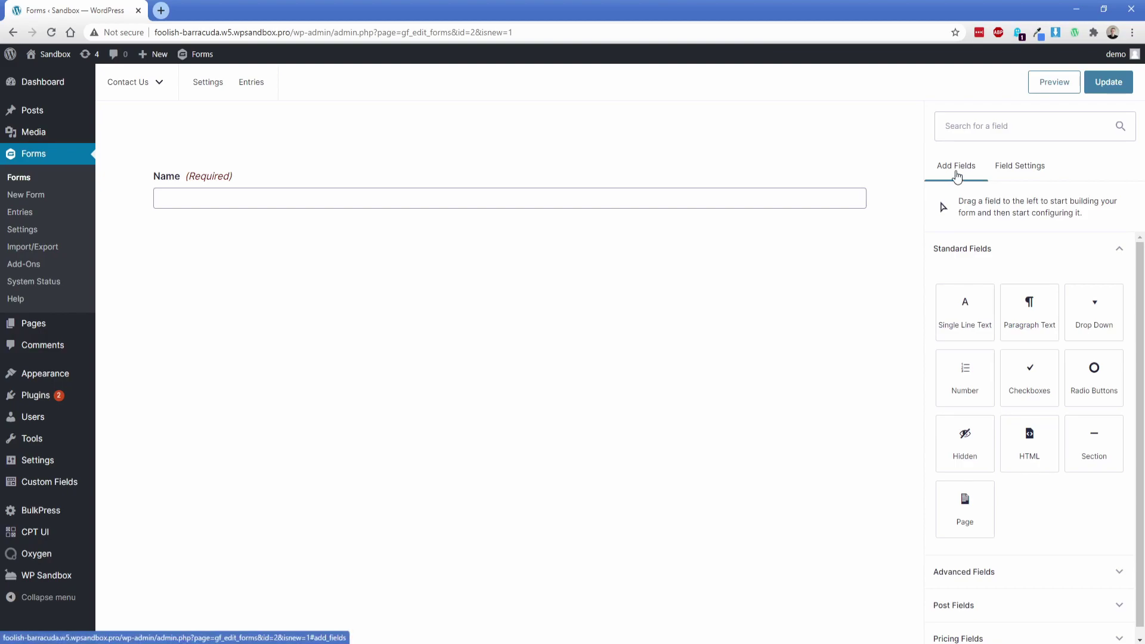
Add Phone and Email fields from Advanced Fields into the Name row.
{"action": "left_click", "coordinate": [966, 572]}
{"action": "scroll", "coordinate": [964, 557], "scroll_direction": "down", "scroll_amount": 4}
{"action": "left_click_drag", "start_coordinate": [971, 474], "coordinate": [882, 209]}
{"action": "left_click_drag", "start_coordinate": [974, 531], "coordinate": [877, 209]}
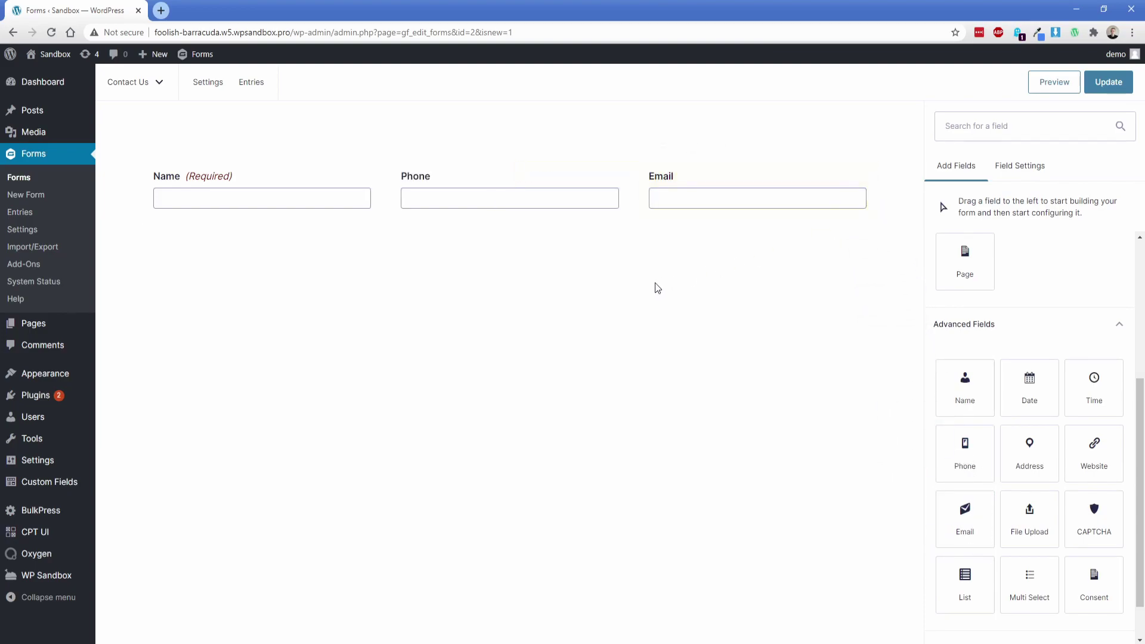
Make the Phone field required with No Duplicates left off, and open its conditional logic.
{"action": "left_click", "coordinate": [533, 182]}
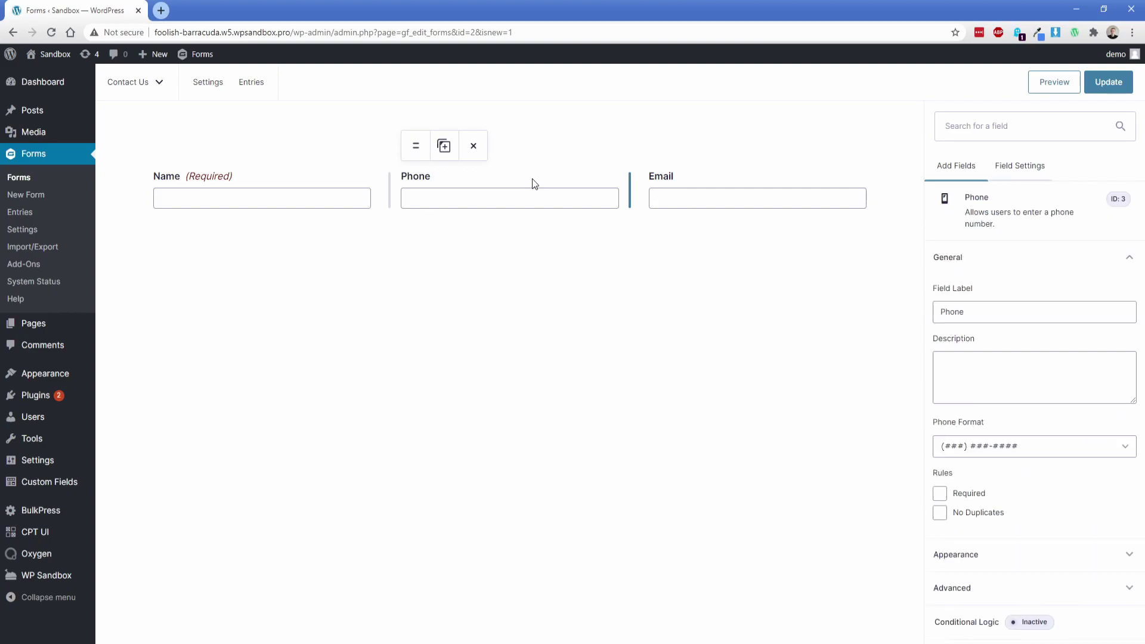
{"action": "left_click", "coordinate": [962, 495]}
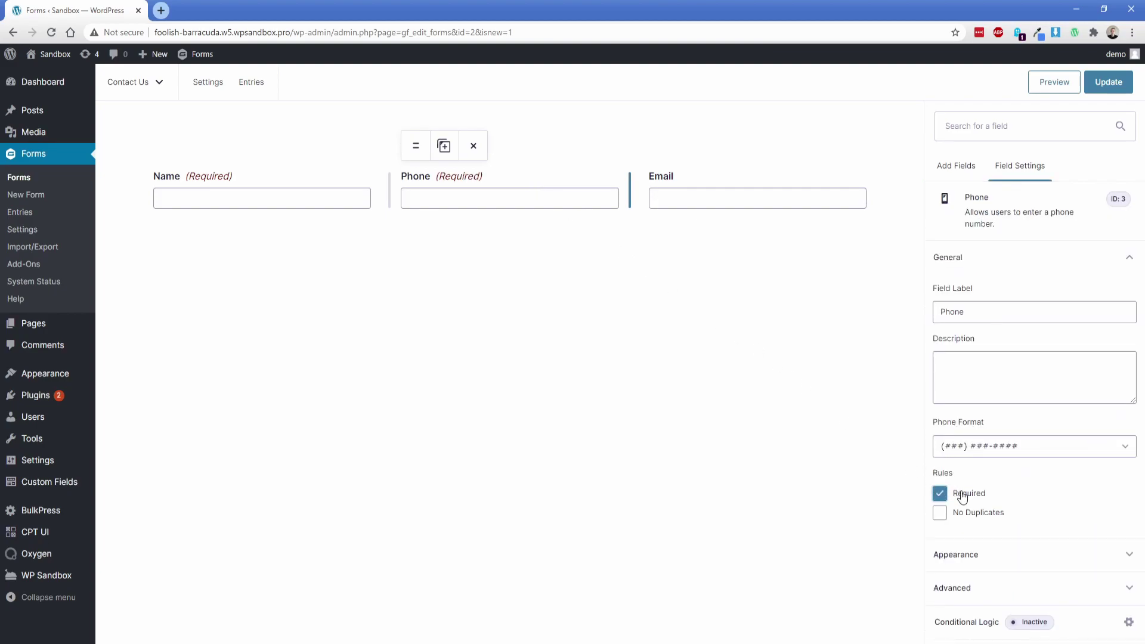
{"action": "left_click", "coordinate": [969, 514]}
{"action": "left_click", "coordinate": [970, 515]}
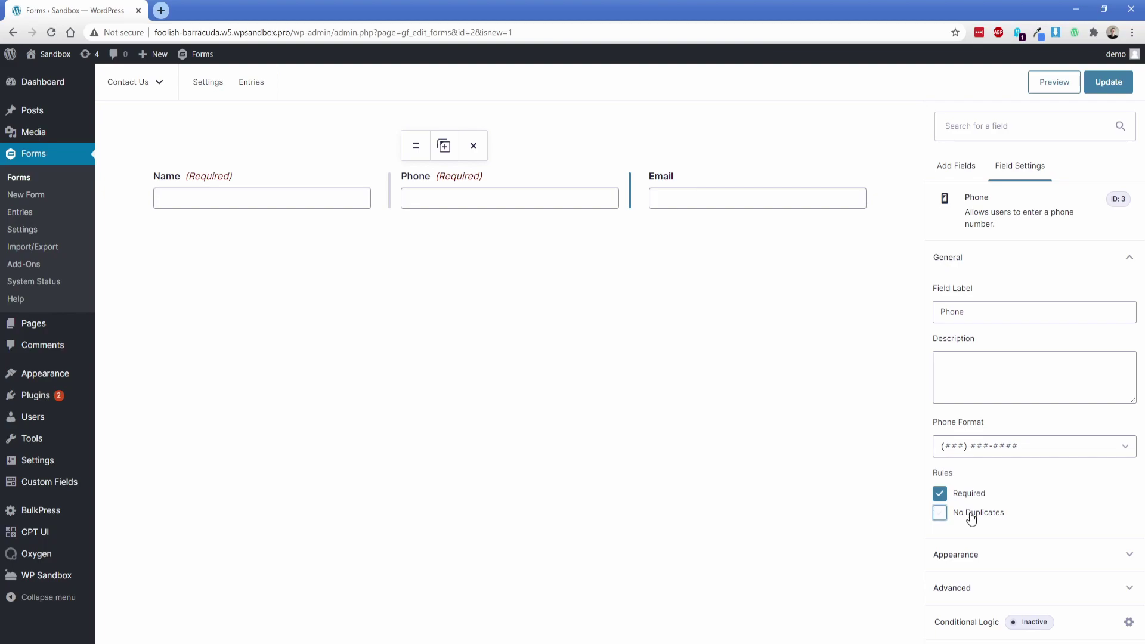
{"action": "left_click", "coordinate": [969, 623]}
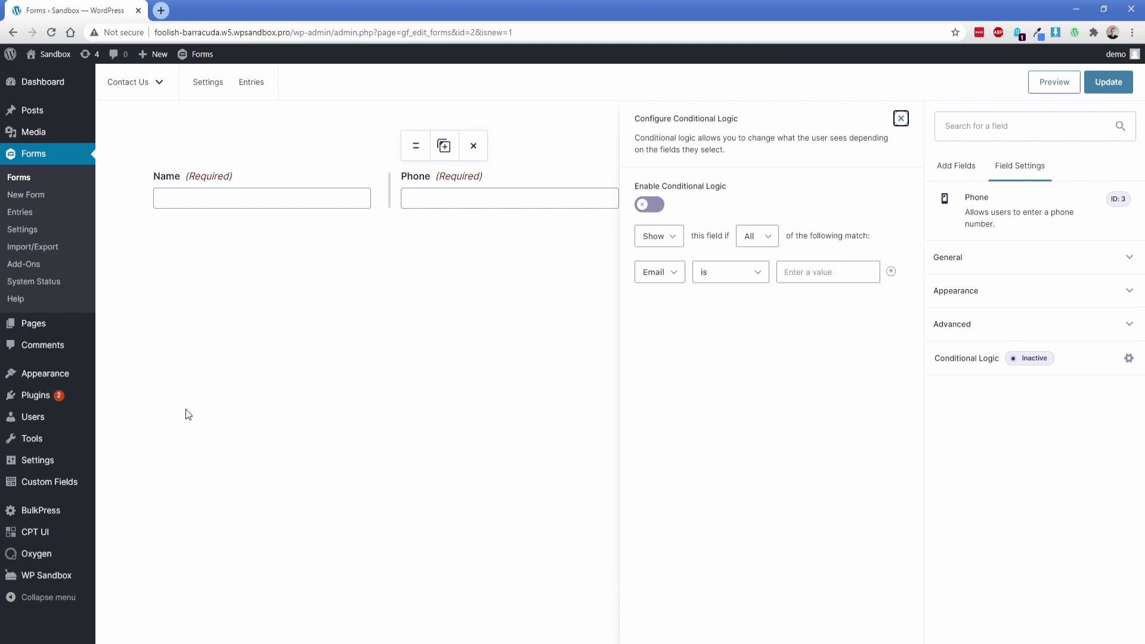
Leave Phone's conditional logic at 'Email is' without enabling it, and close the panel.
{"action": "left_click", "coordinate": [673, 275]}
{"action": "left_click", "coordinate": [673, 276]}
{"action": "left_click", "coordinate": [711, 275]}
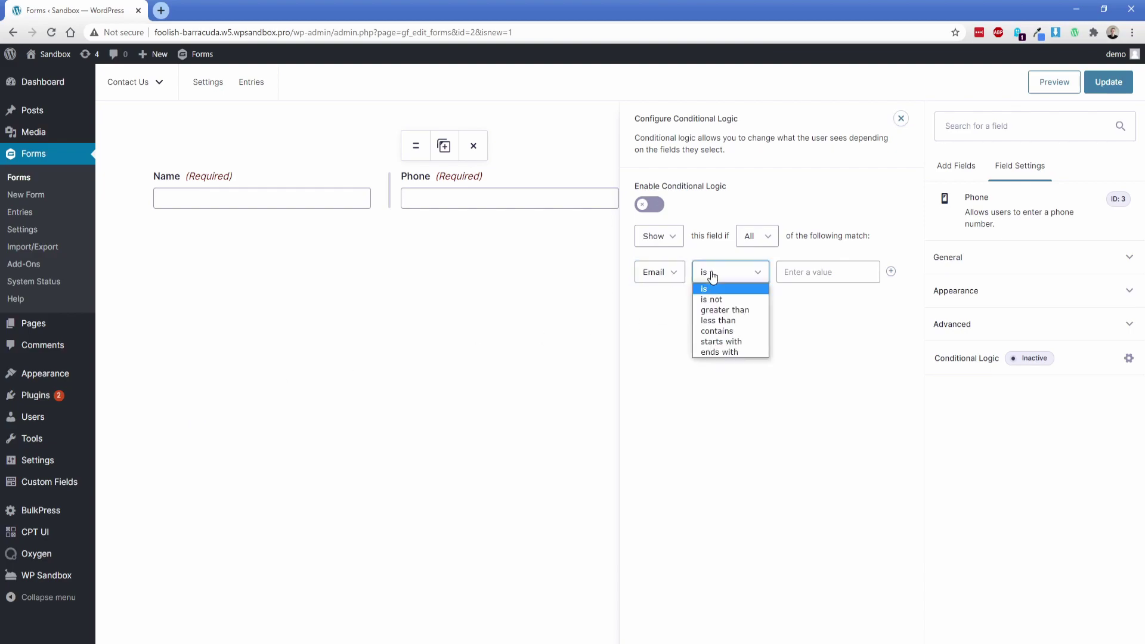
{"action": "left_click", "coordinate": [712, 275]}
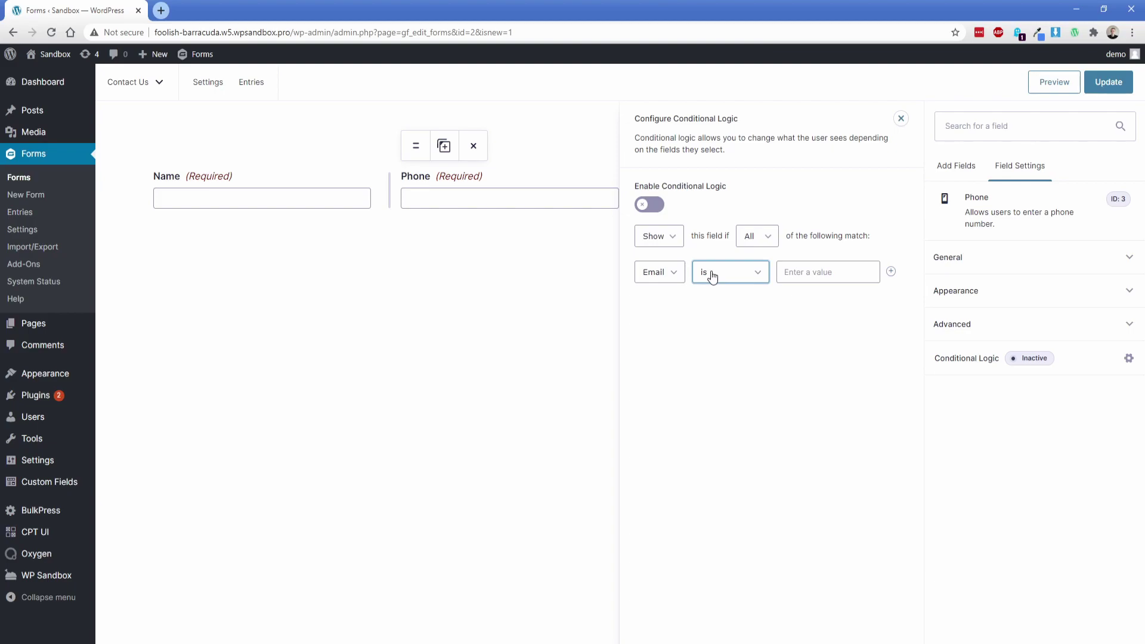
{"action": "left_click", "coordinate": [901, 118]}
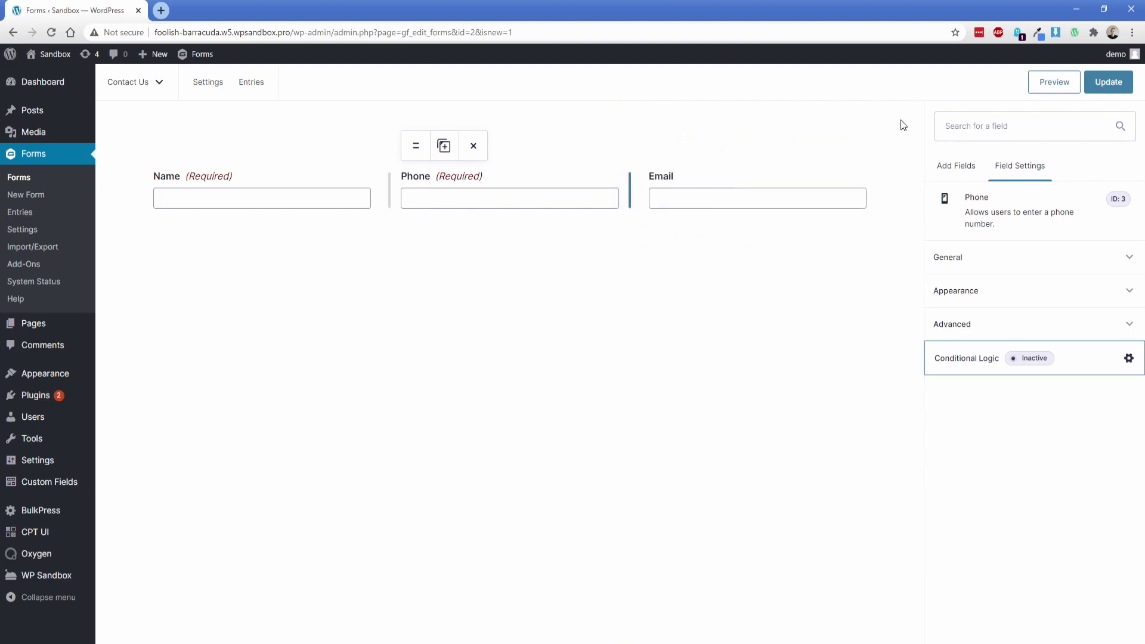
Mark the Email field as Required.
{"action": "left_click", "coordinate": [805, 173]}
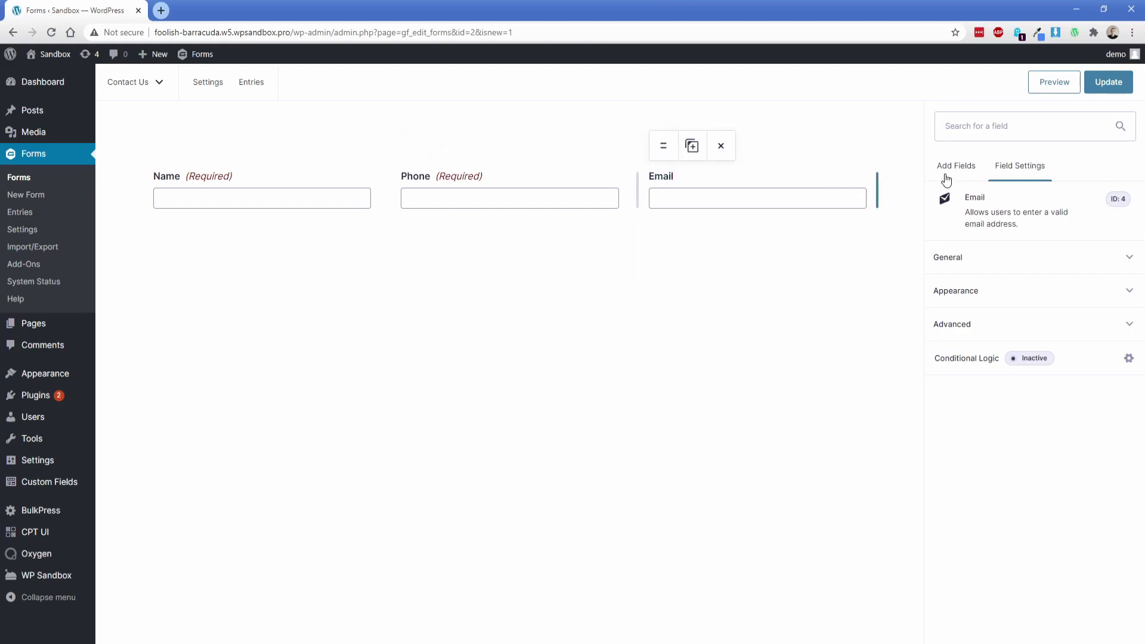
{"action": "left_click", "coordinate": [969, 255]}
{"action": "left_click", "coordinate": [960, 471]}
{"action": "left_click", "coordinate": [841, 379]}
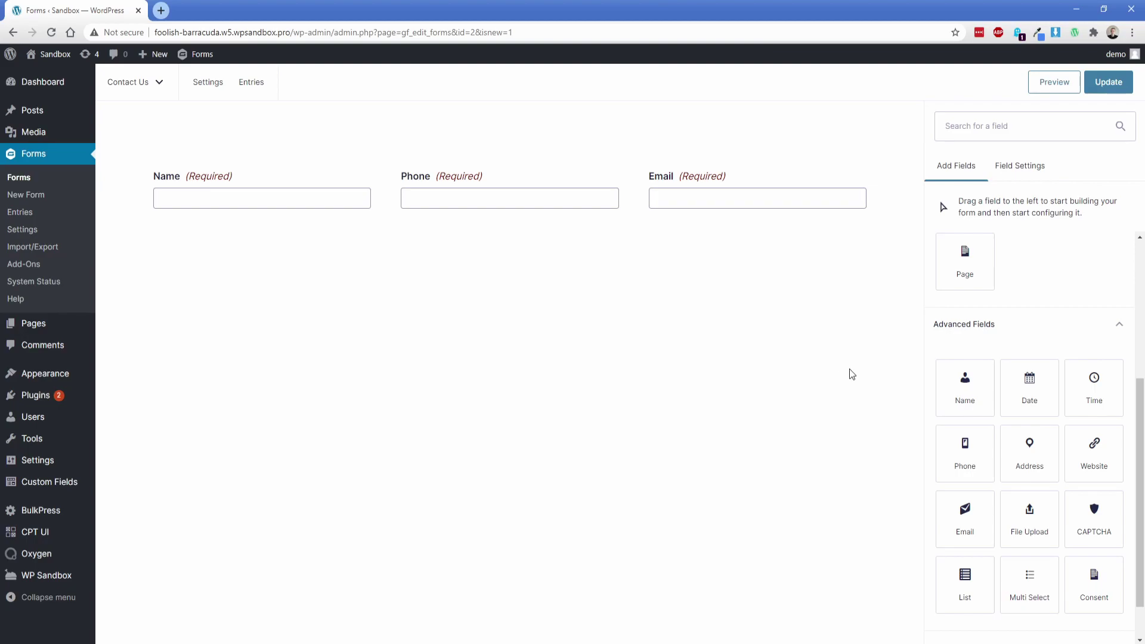
Add a Paragraph Text field labelled 'Message' below the Name, Phone and Email row.
{"action": "scroll", "coordinate": [964, 276], "scroll_direction": "up", "scroll_amount": 4}
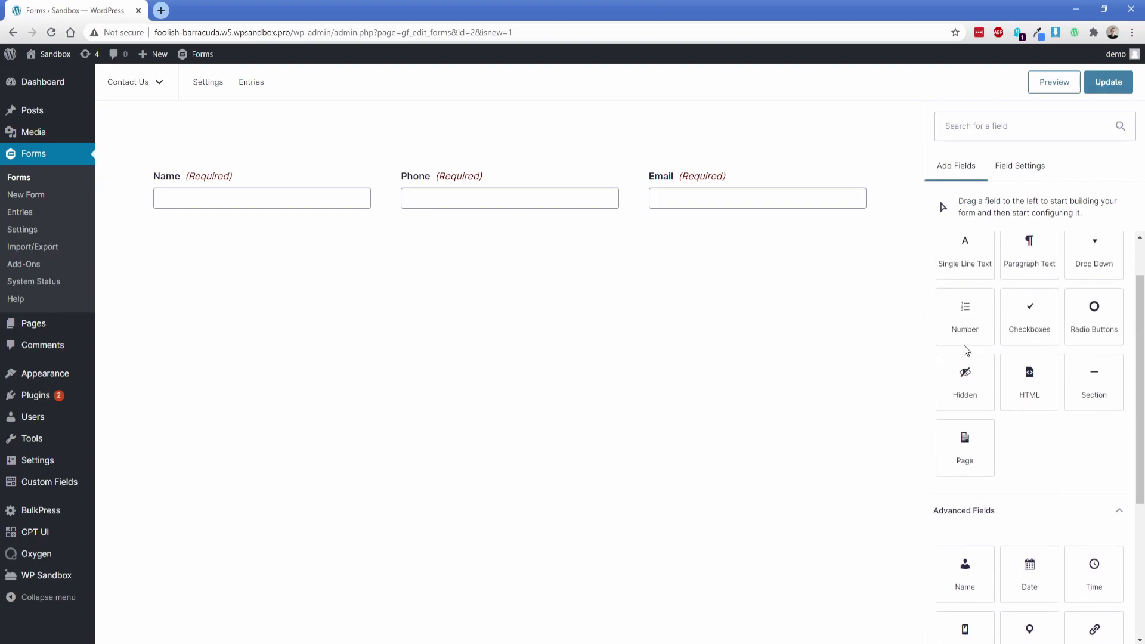
{"action": "left_click_drag", "start_coordinate": [1027, 311], "coordinate": [553, 235]}
{"action": "double_click", "coordinate": [1032, 312]}
{"action": "type", "text": "Message"}
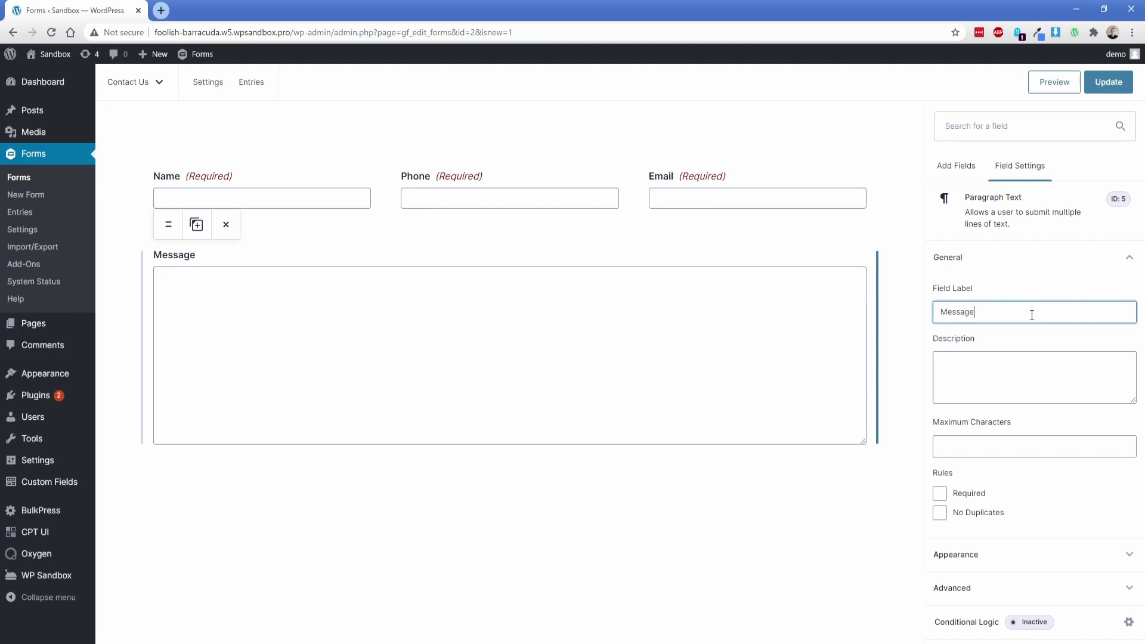
{"action": "left_click", "coordinate": [953, 168]}
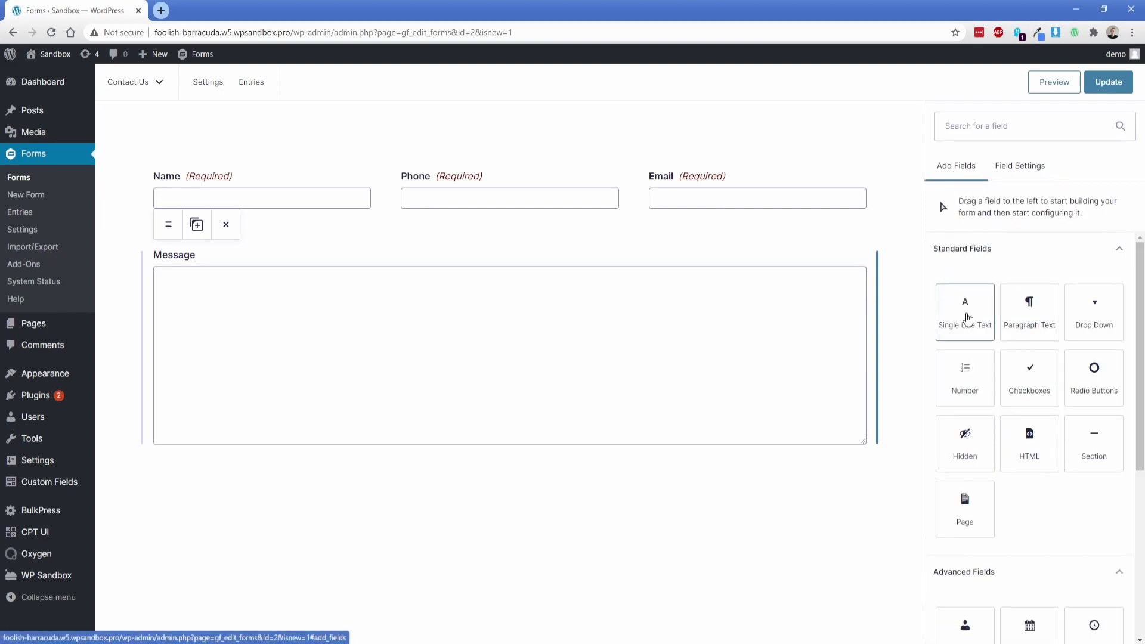
{"action": "left_click_drag", "start_coordinate": [968, 319], "coordinate": [876, 194]}
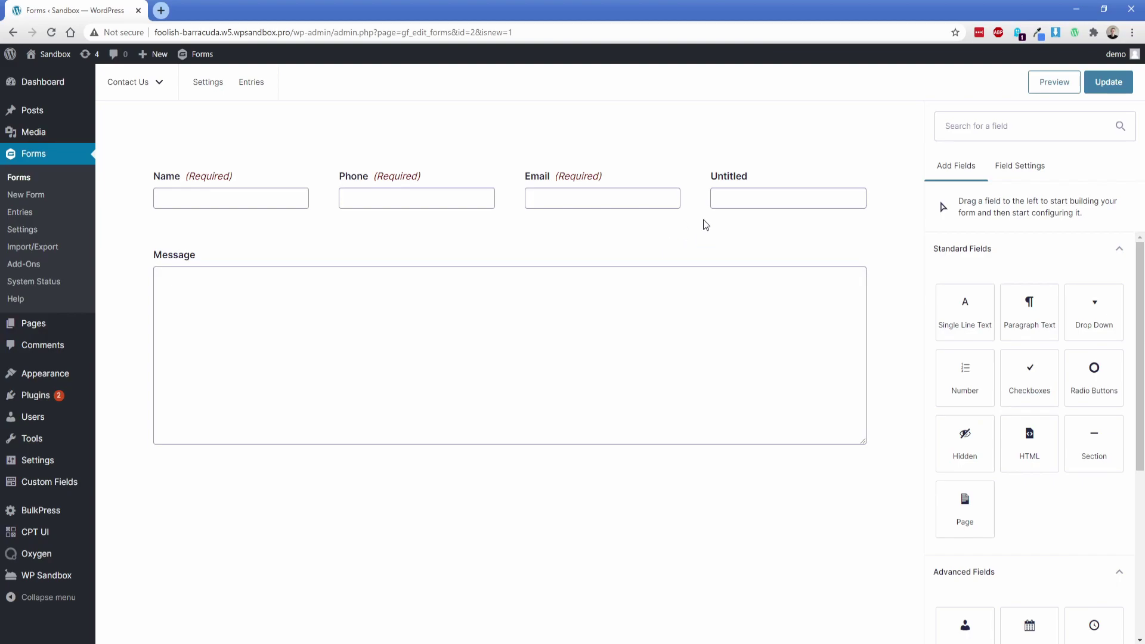
{"action": "left_click", "coordinate": [785, 149]}
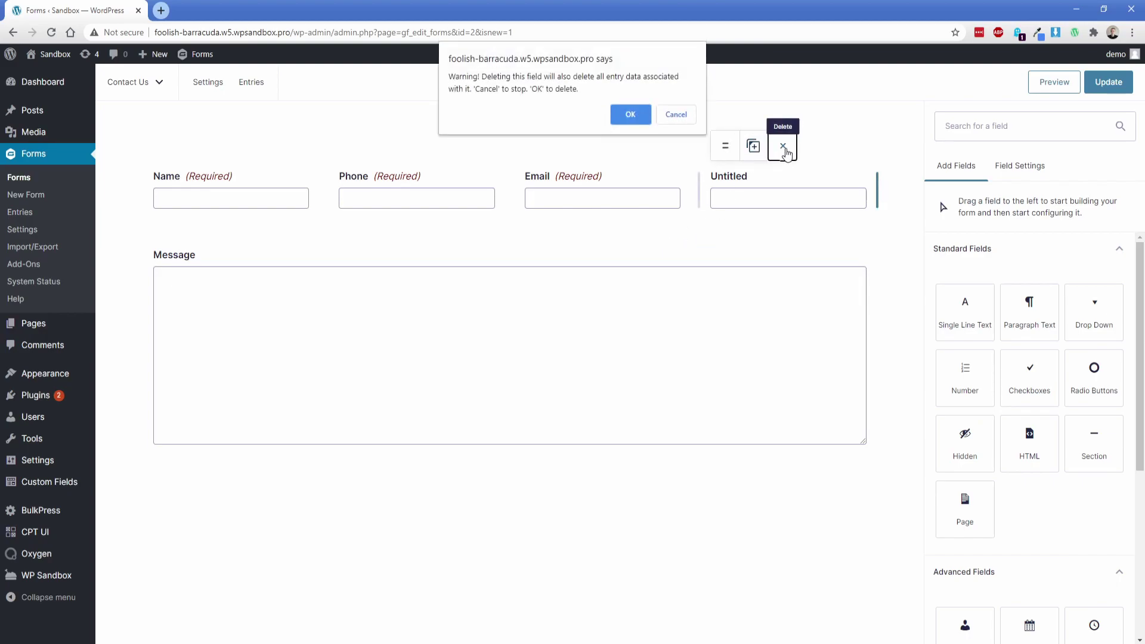
{"action": "left_click", "coordinate": [636, 114]}
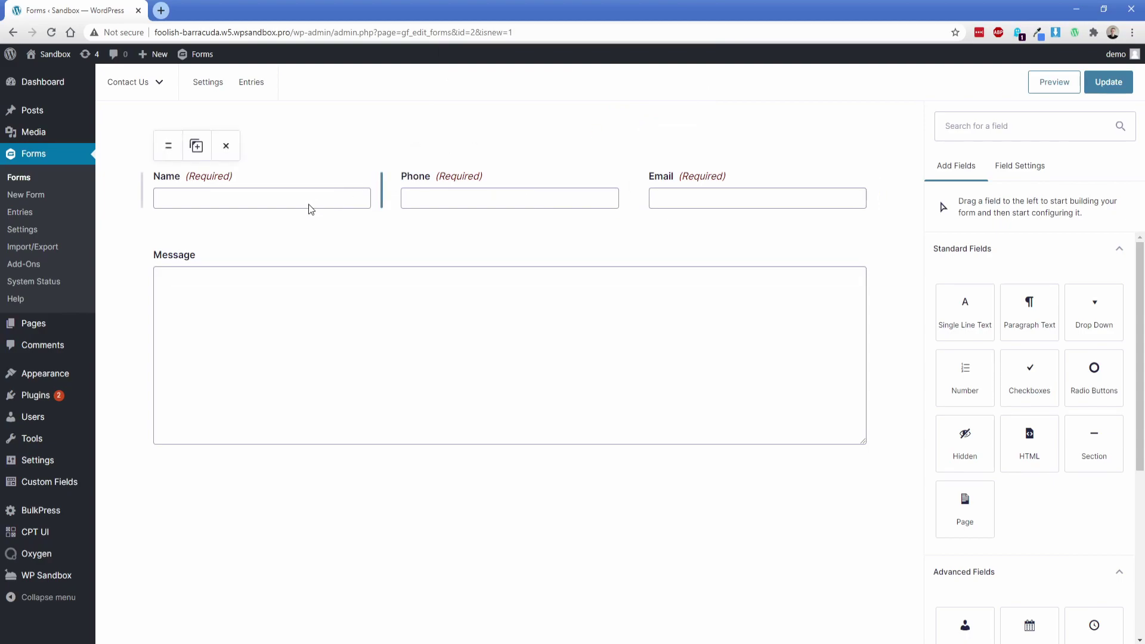
Drag the column dividers so Name is the widest, with Phone and Email narrower beside it.
{"action": "mouse_move", "coordinate": [702, 188]}
{"action": "mouse_move", "coordinate": [333, 204]}
{"action": "left_click_drag", "start_coordinate": [381, 199], "coordinate": [467, 191]}
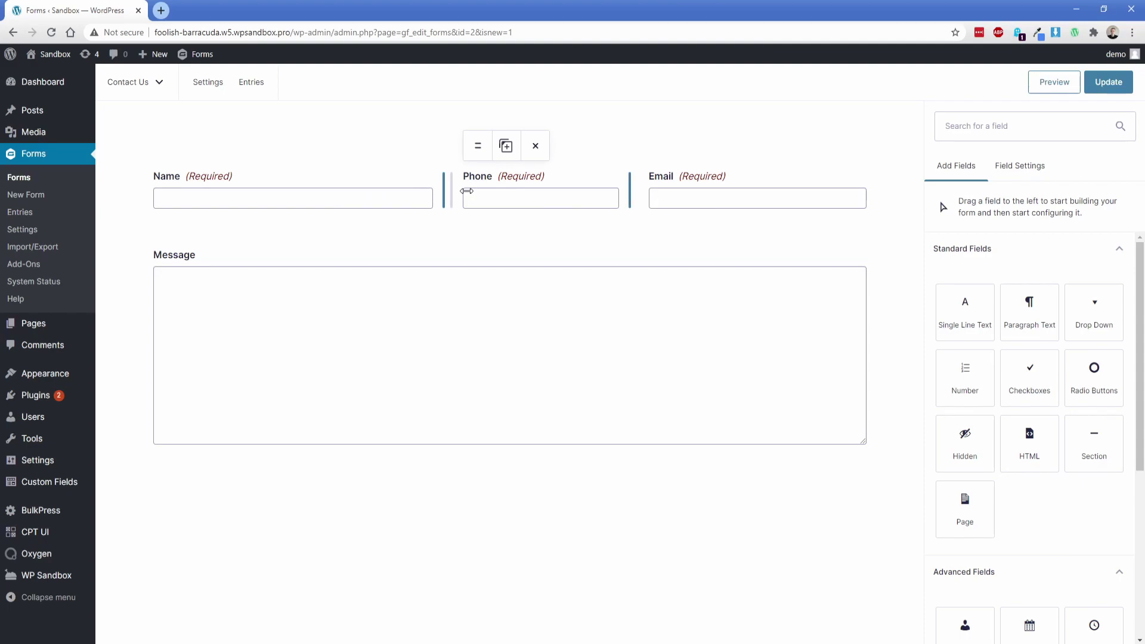
{"action": "left_click_drag", "start_coordinate": [465, 191], "coordinate": [393, 194]}
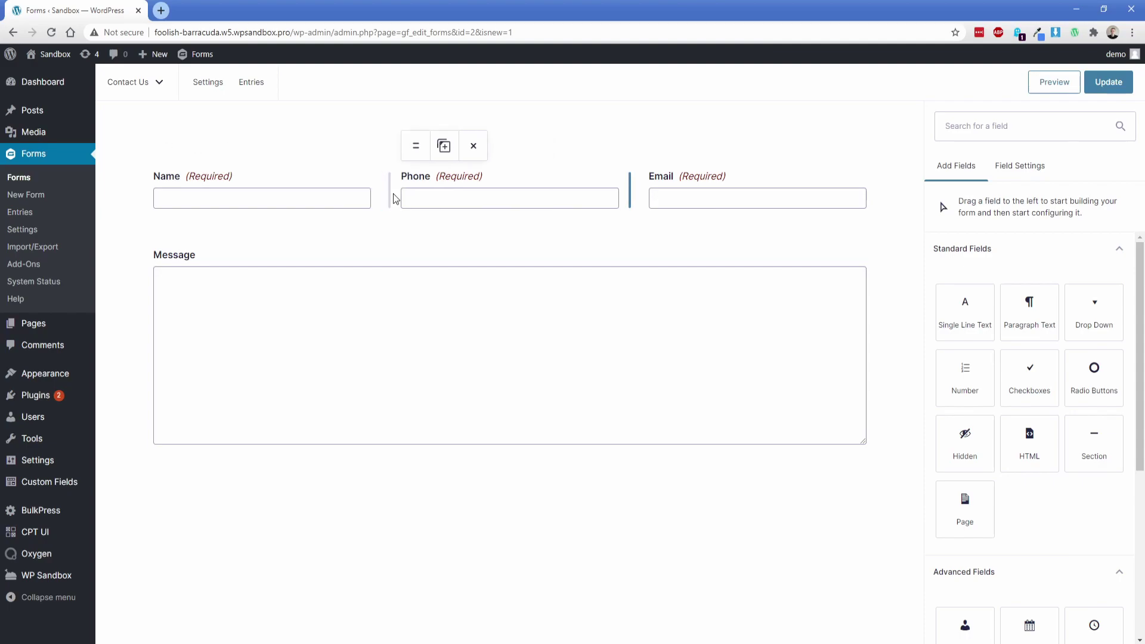
{"action": "left_click_drag", "start_coordinate": [628, 188], "coordinate": [574, 189]}
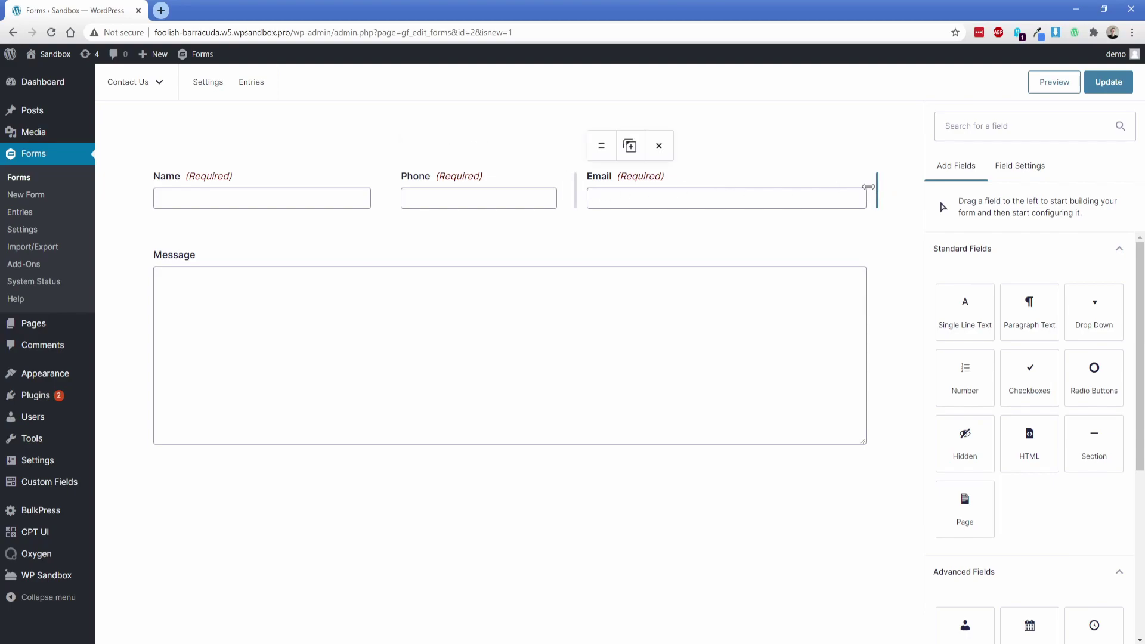
{"action": "left_click_drag", "start_coordinate": [876, 186], "coordinate": [837, 187]}
{"action": "left_click_drag", "start_coordinate": [815, 189], "coordinate": [877, 189]}
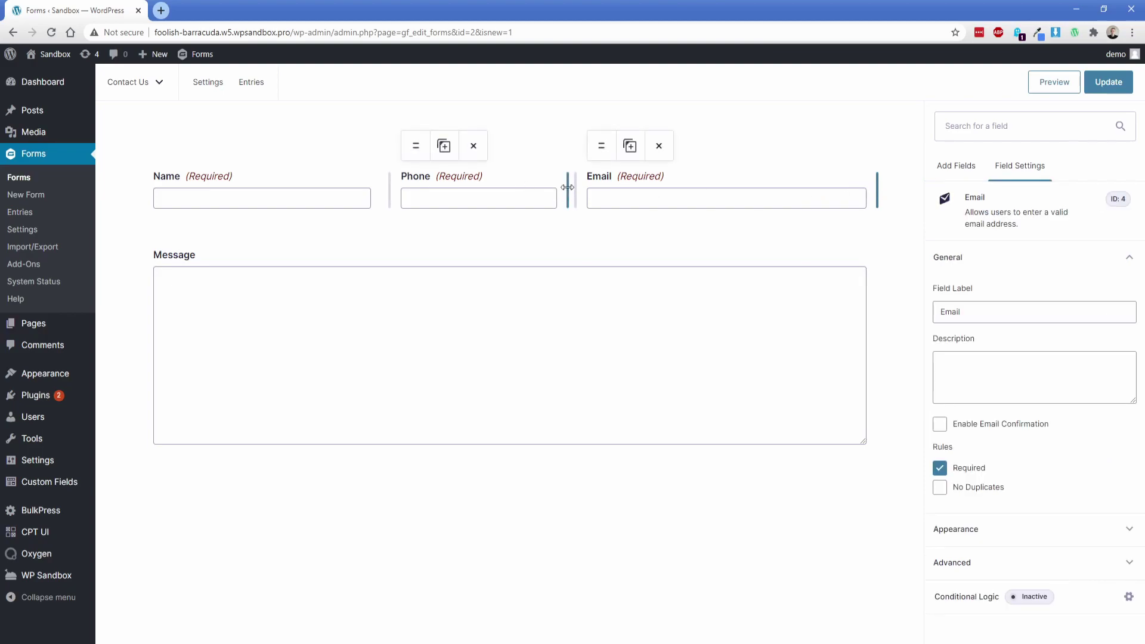
{"action": "left_click_drag", "start_coordinate": [569, 186], "coordinate": [627, 185]}
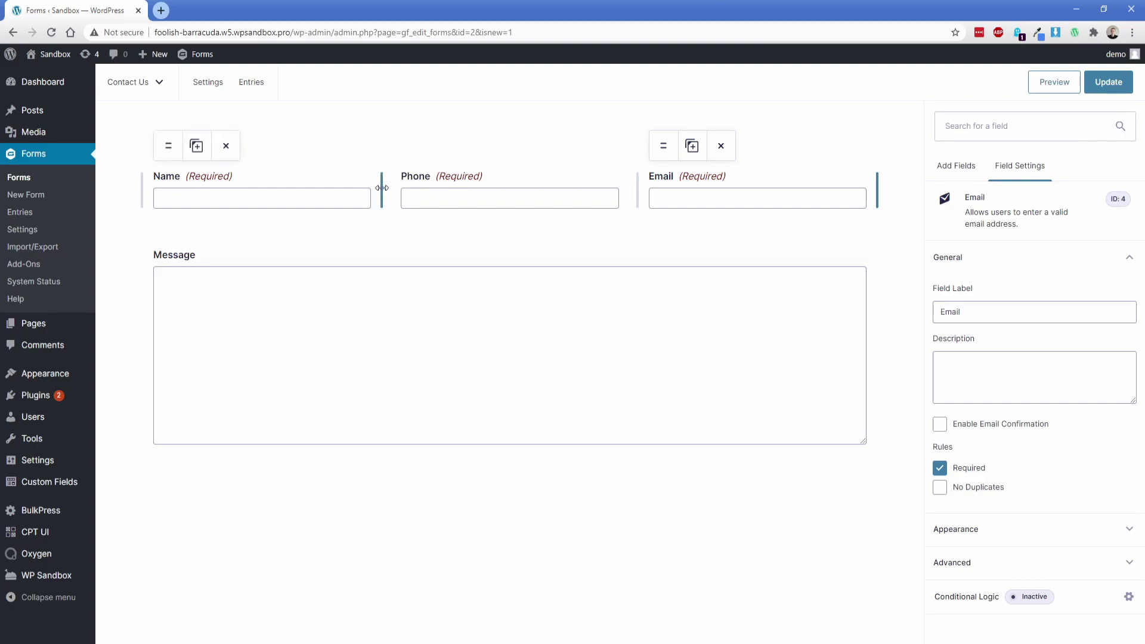
{"action": "left_click_drag", "start_coordinate": [382, 188], "coordinate": [475, 186]}
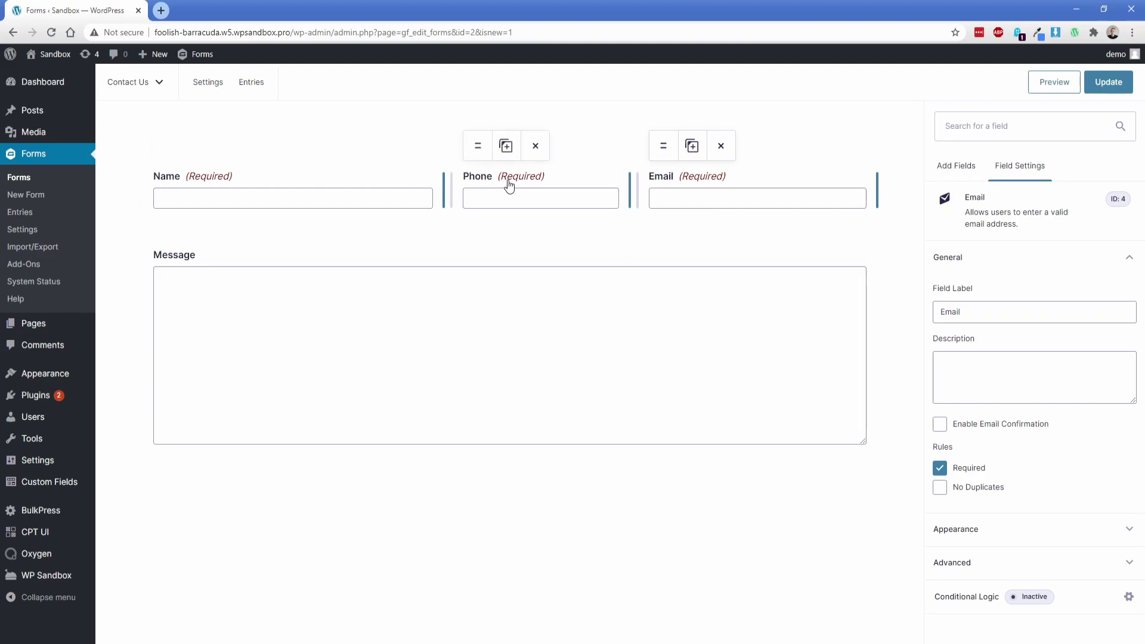
{"action": "left_click", "coordinate": [427, 239]}
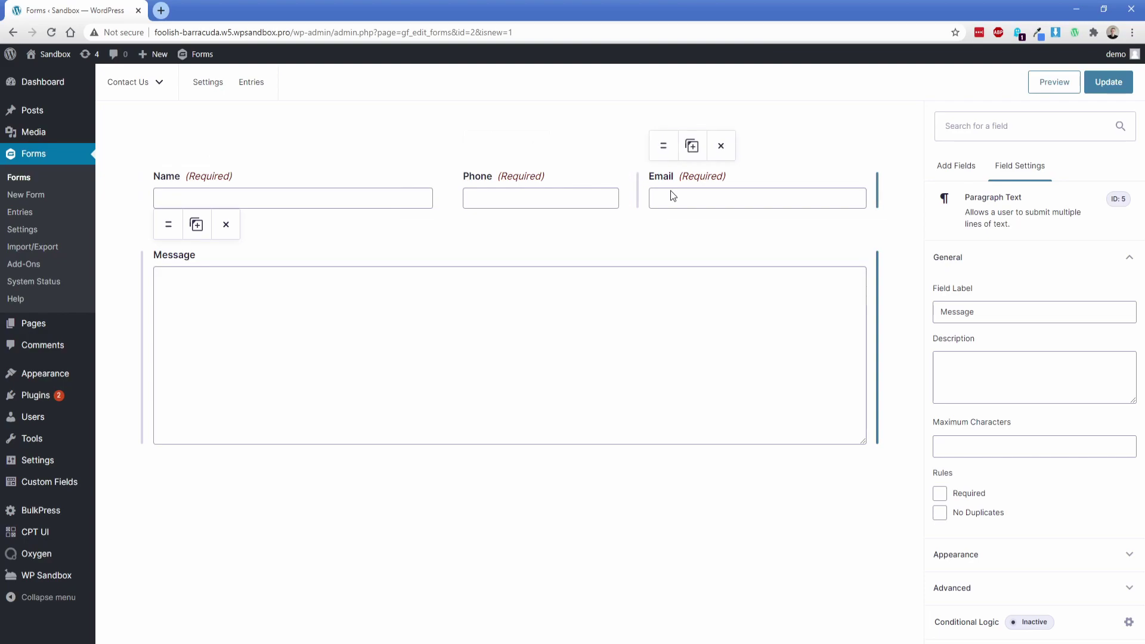
Browse the Post Fields and Pricing Fields groups, then save the Contact Us form with Update.
{"action": "left_click", "coordinate": [956, 166]}
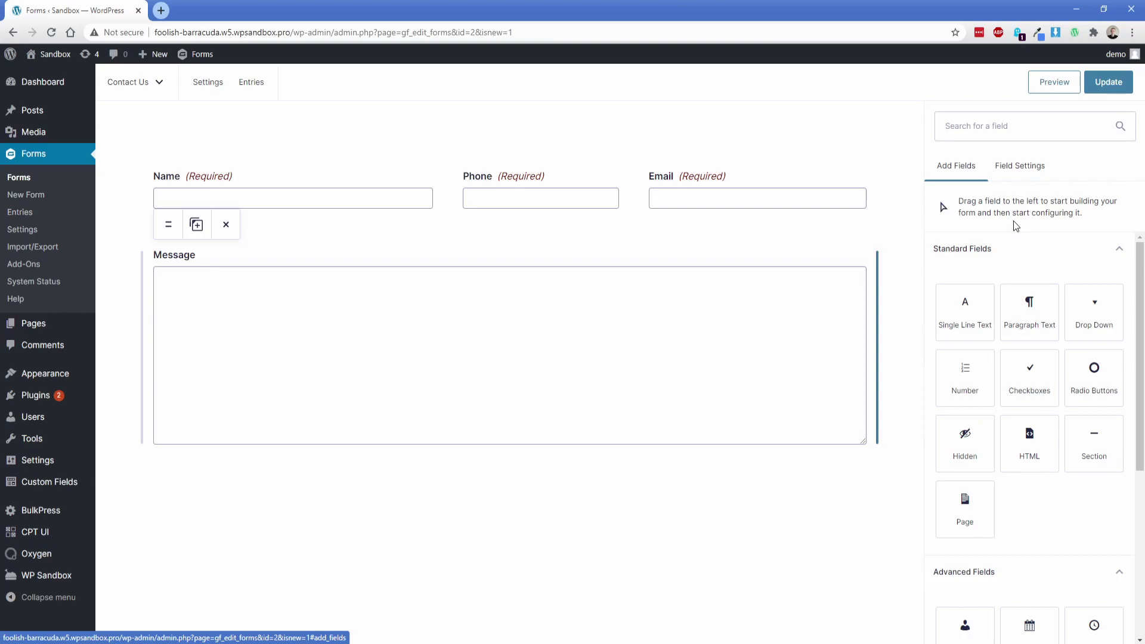
{"action": "left_click_drag", "start_coordinate": [1137, 273], "coordinate": [1136, 436]}
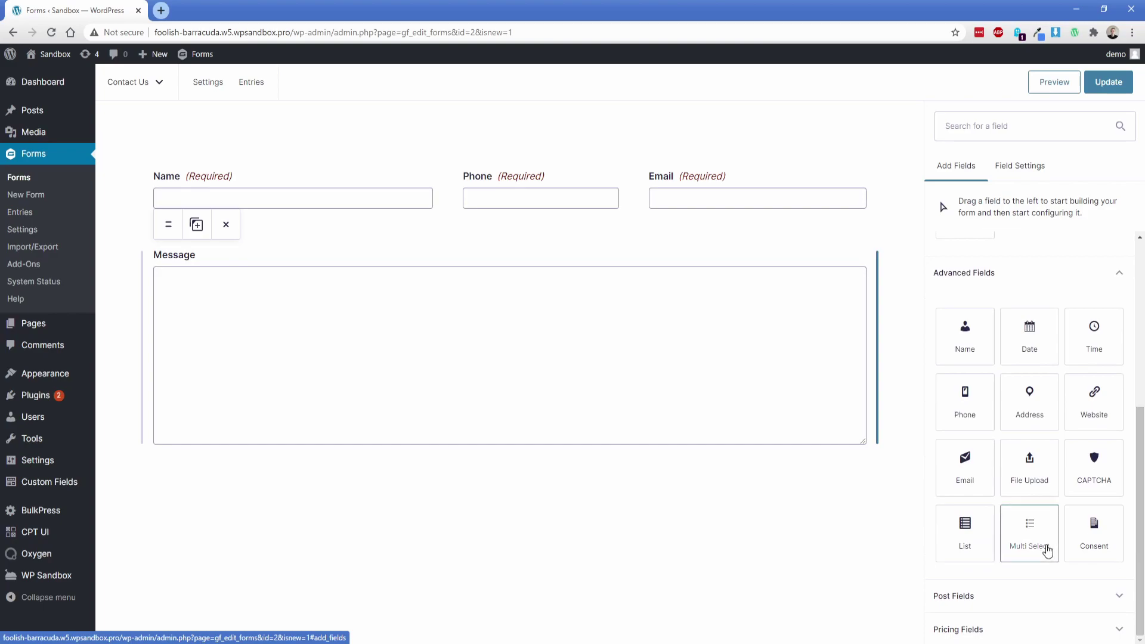
{"action": "left_click", "coordinate": [1000, 599]}
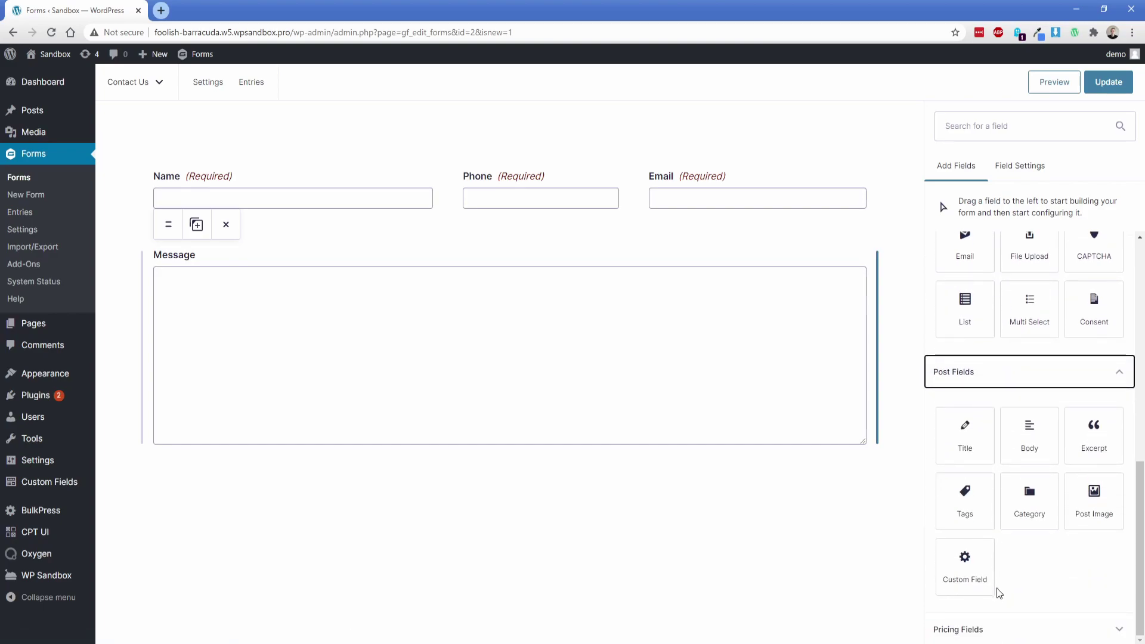
{"action": "left_click", "coordinate": [997, 631]}
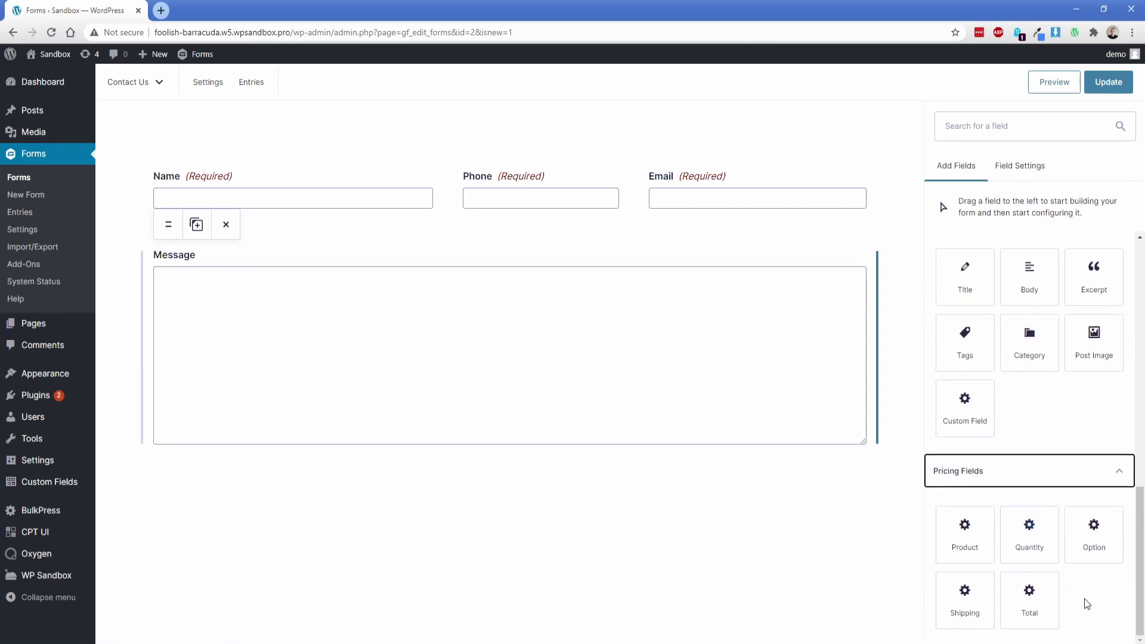
{"action": "left_click", "coordinate": [1109, 83]}
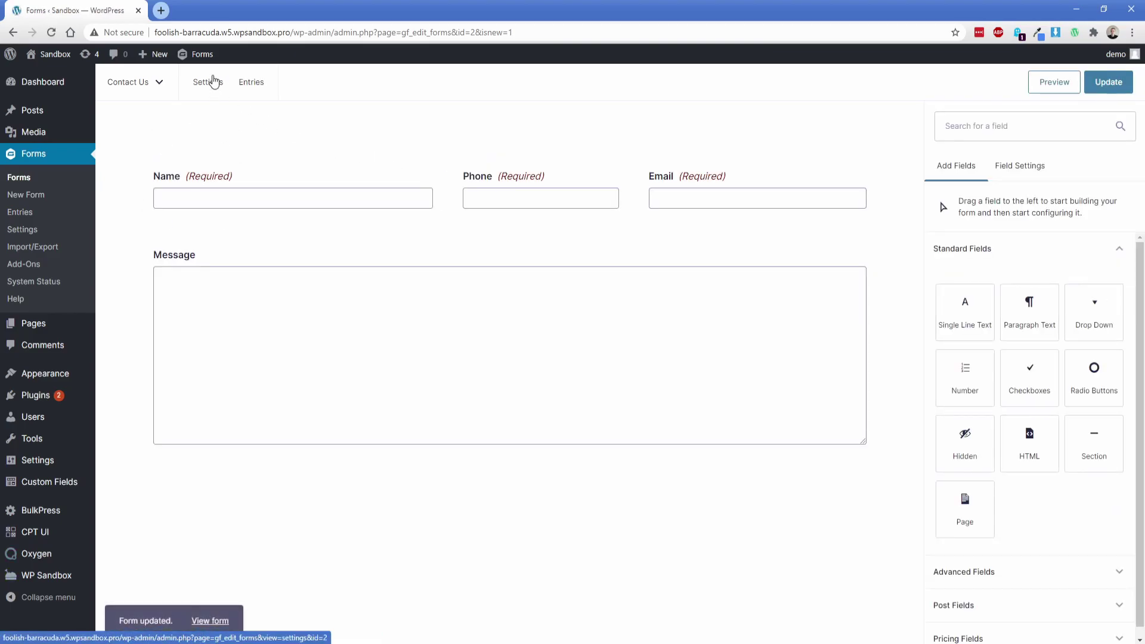
{"action": "mouse_move", "coordinate": [214, 88]}
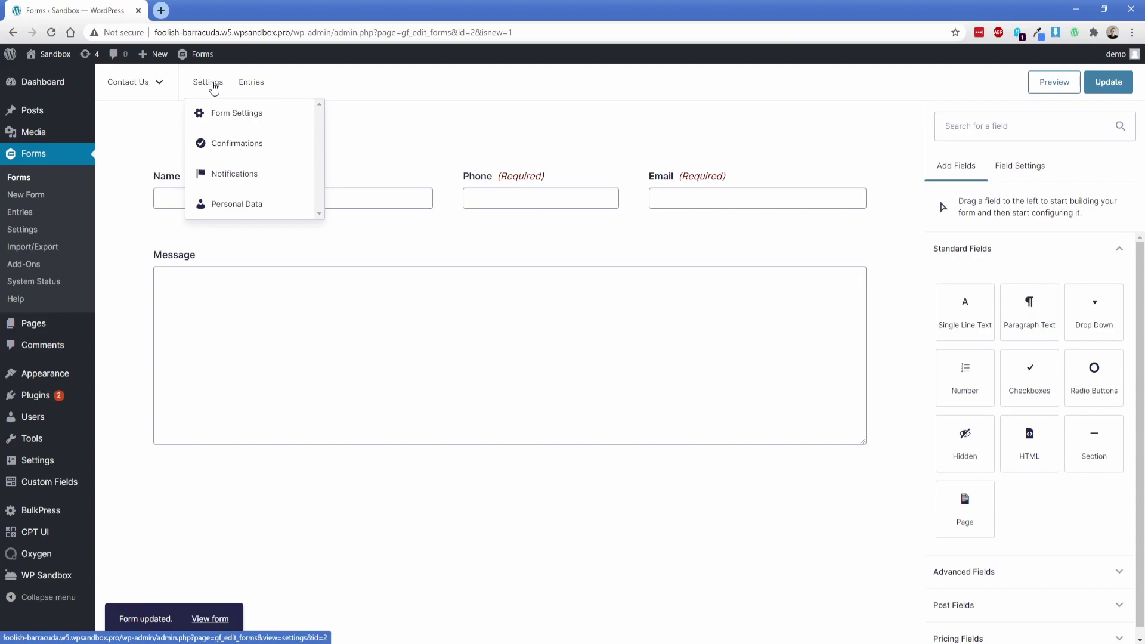
Set the Admin Notification's From Name to the {Name:1} merge tag.
{"action": "left_click", "coordinate": [238, 176]}
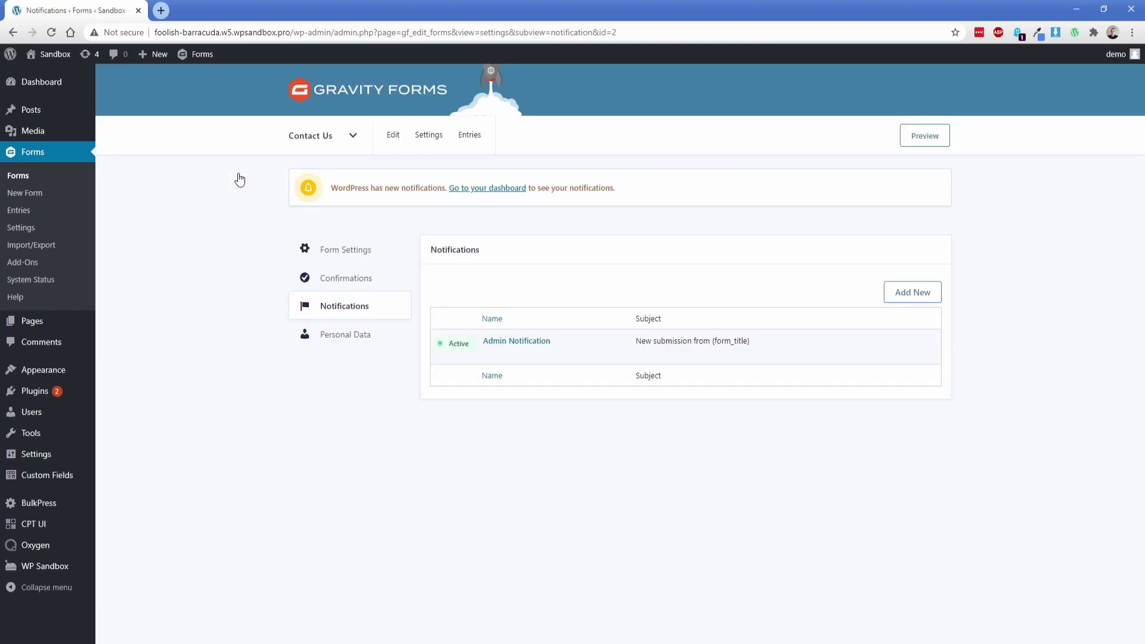
{"action": "left_click", "coordinate": [518, 341]}
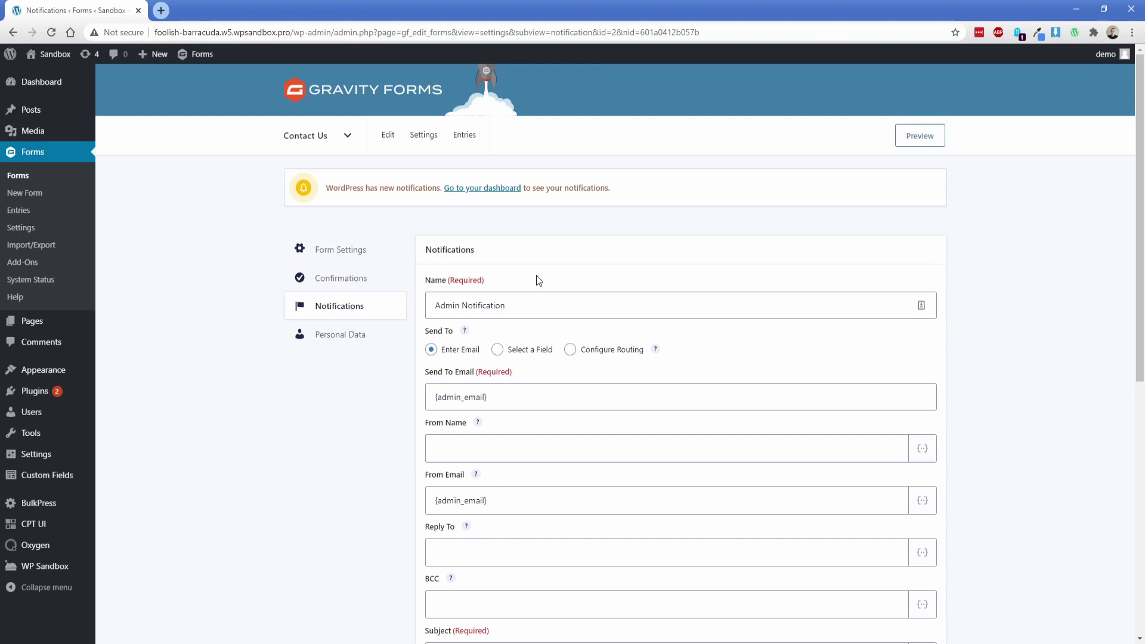
{"action": "scroll", "coordinate": [536, 274], "scroll_direction": "down", "scroll_amount": 2}
{"action": "left_click", "coordinate": [542, 316]}
{"action": "left_click", "coordinate": [922, 324]}
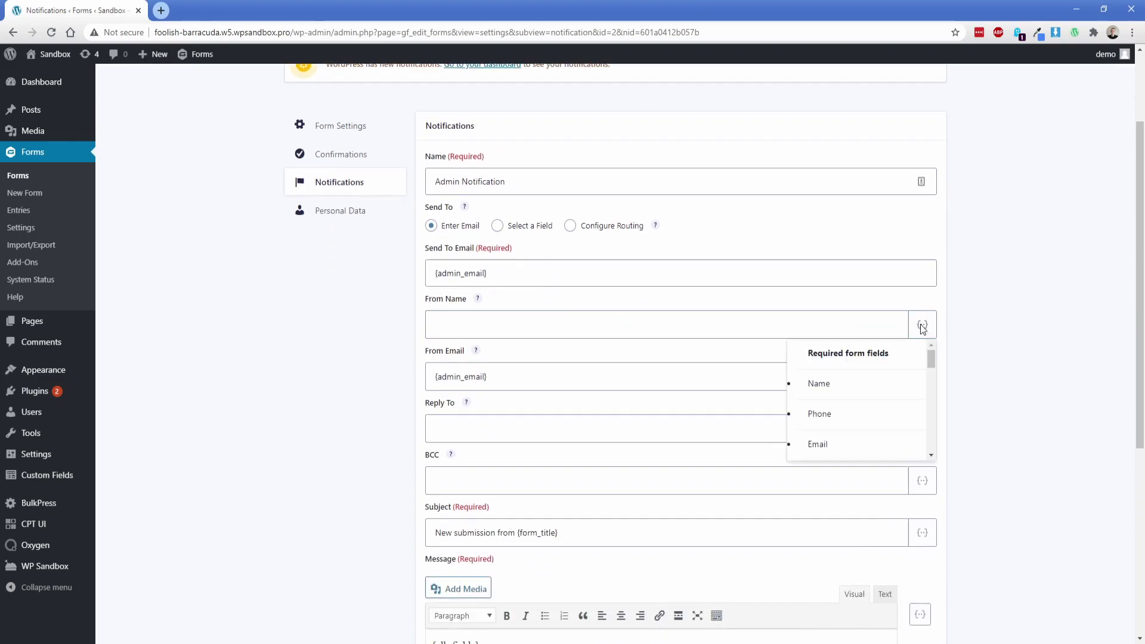
{"action": "mouse_move", "coordinate": [931, 357]}
{"action": "left_mouse_down"}
{"action": "mouse_move", "coordinate": [928, 445]}
{"action": "mouse_move", "coordinate": [930, 354]}
{"action": "left_mouse_up"}
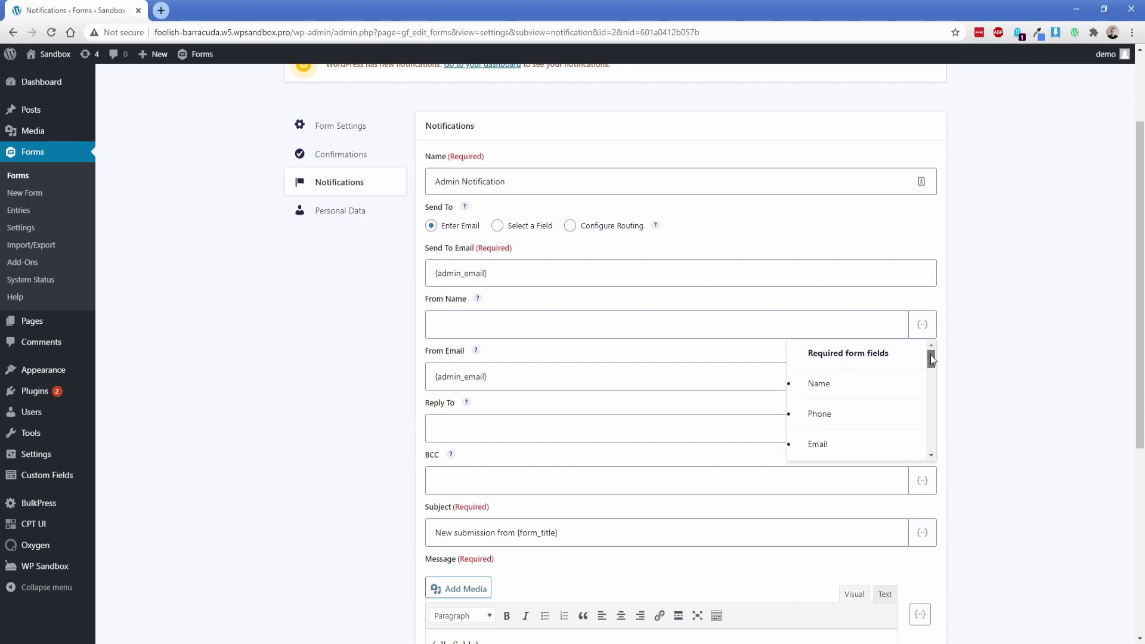
{"action": "left_click", "coordinate": [838, 390]}
{"action": "left_click", "coordinate": [540, 327]}
{"action": "left_click", "coordinate": [505, 348]}
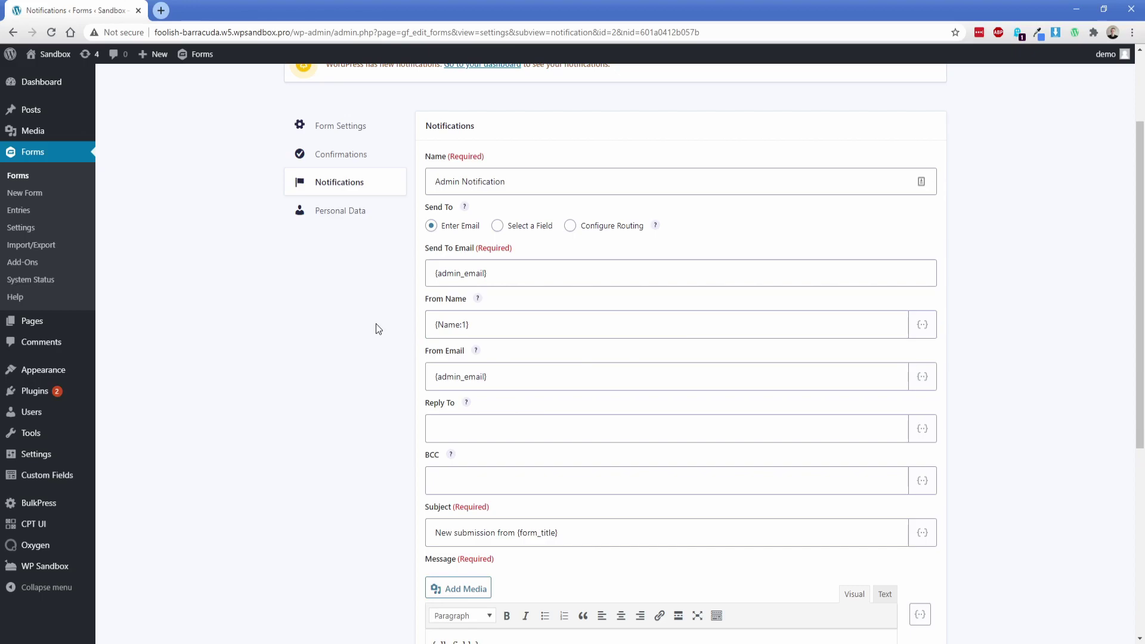
Review the Default Confirmation and Form Settings, then select Oxygen's empty Shortcode element.
{"action": "left_click", "coordinate": [344, 155]}
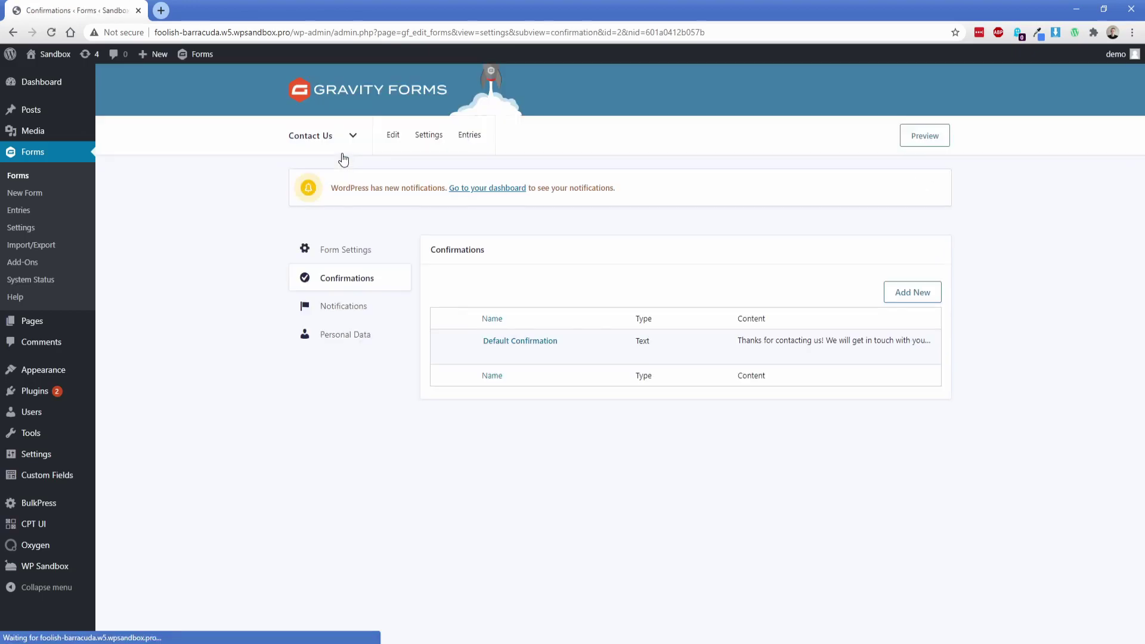
{"action": "left_click", "coordinate": [516, 339]}
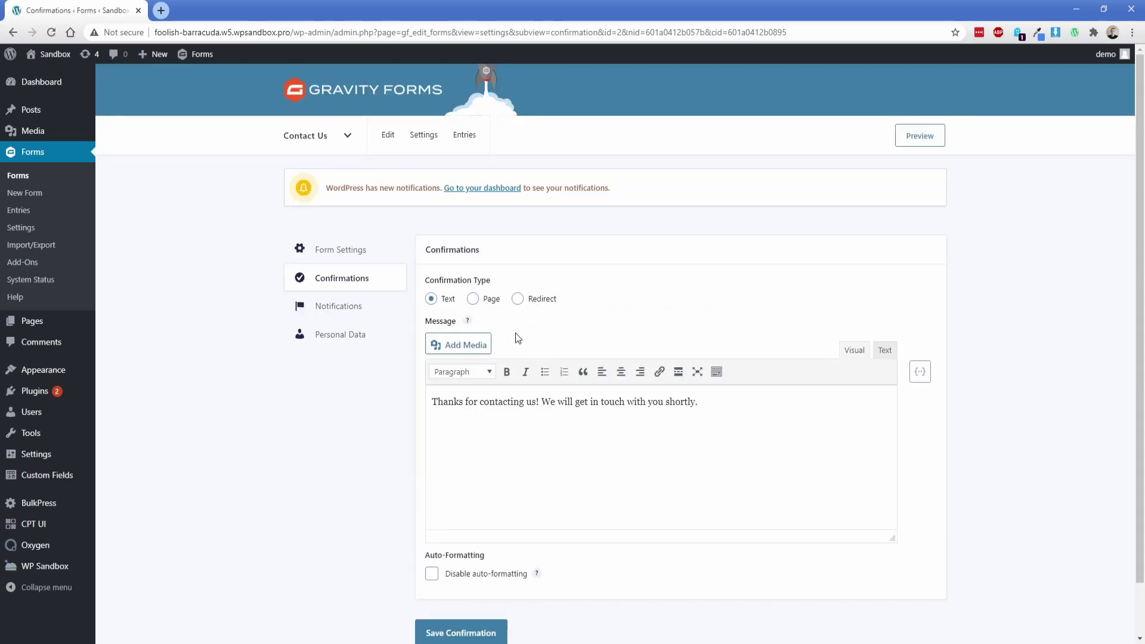
{"action": "left_click", "coordinate": [350, 251]}
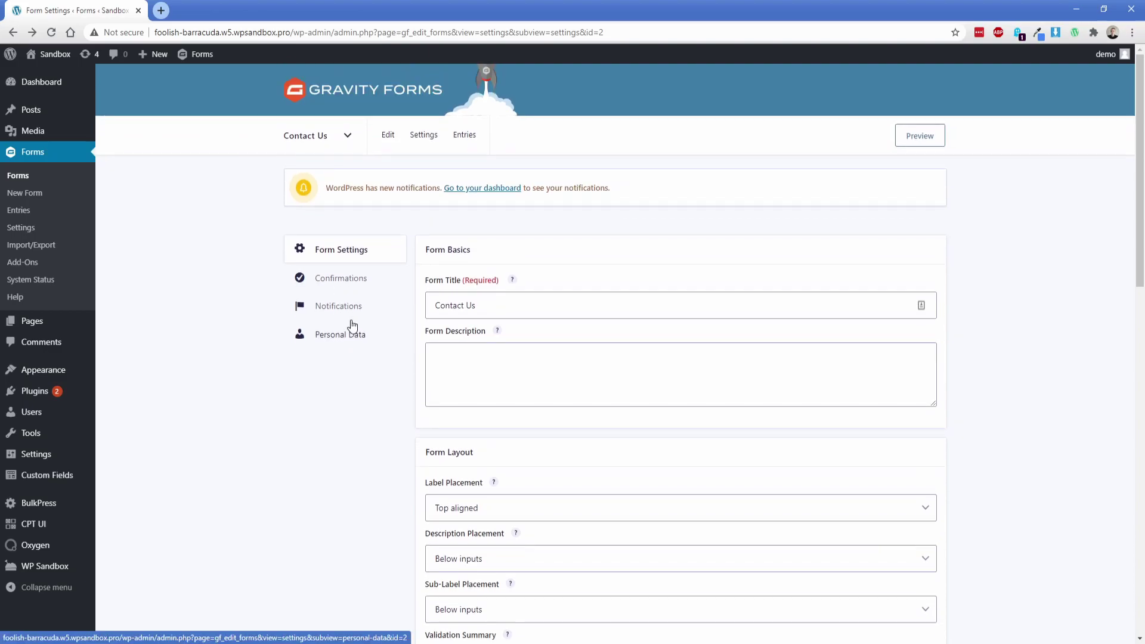
{"action": "left_click", "coordinate": [27, 192]}
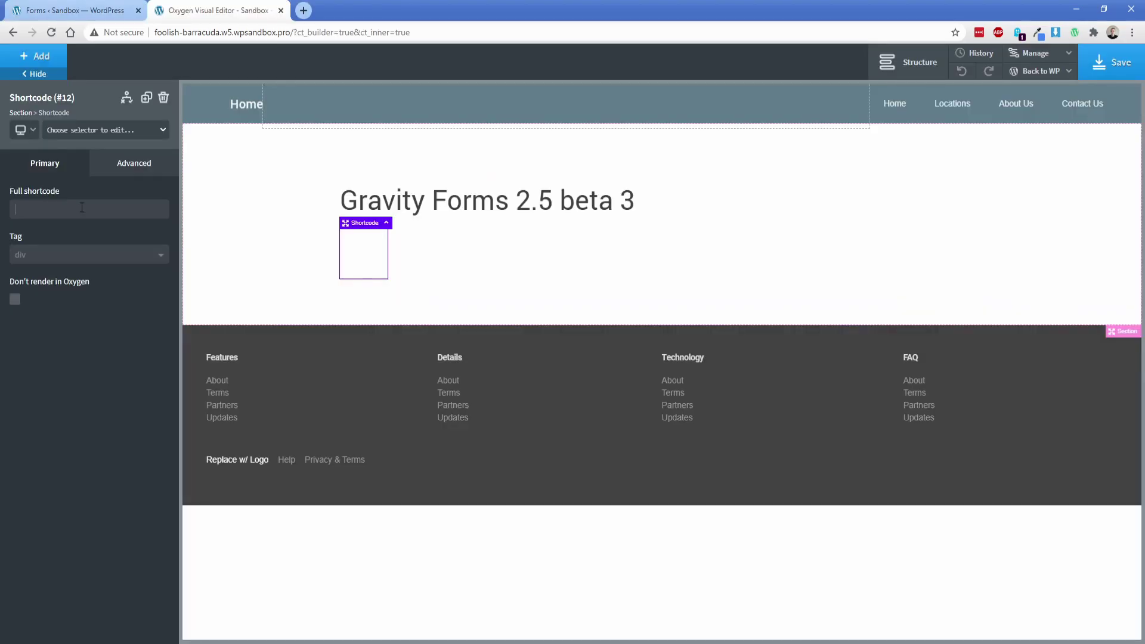
Embed form 2 with [gravityforms id=2 title=false description=false ajax=true] and select its Section.
{"action": "left_click", "coordinate": [82, 207]}
{"action": "type", "text": "[gravityforms id=2 title"}
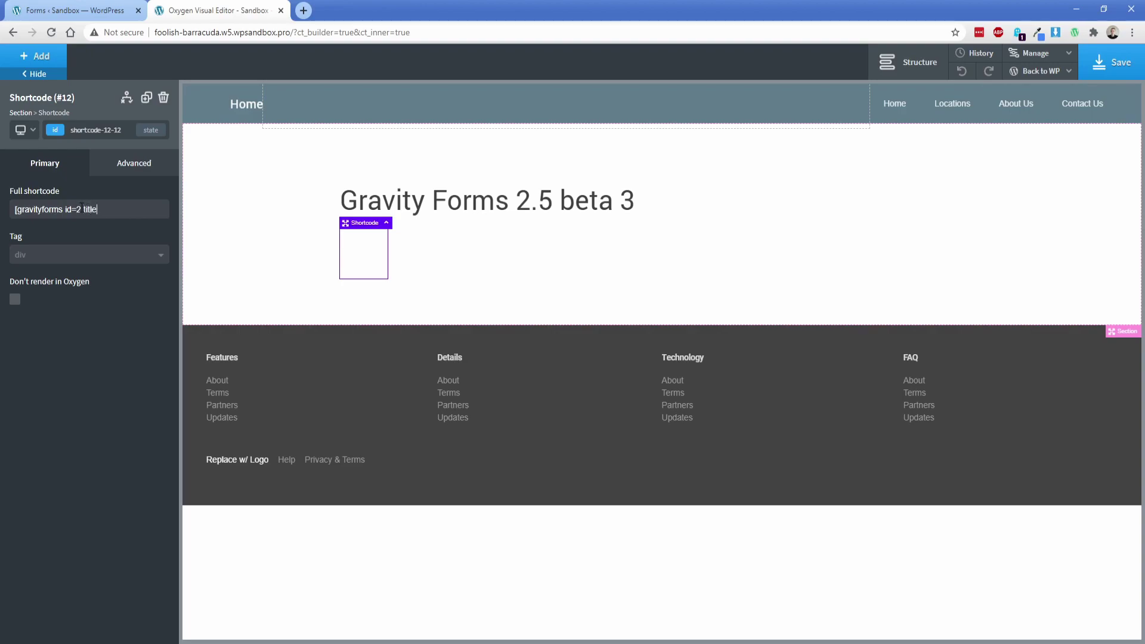
{"action": "type", "text": "=false description=fal"}
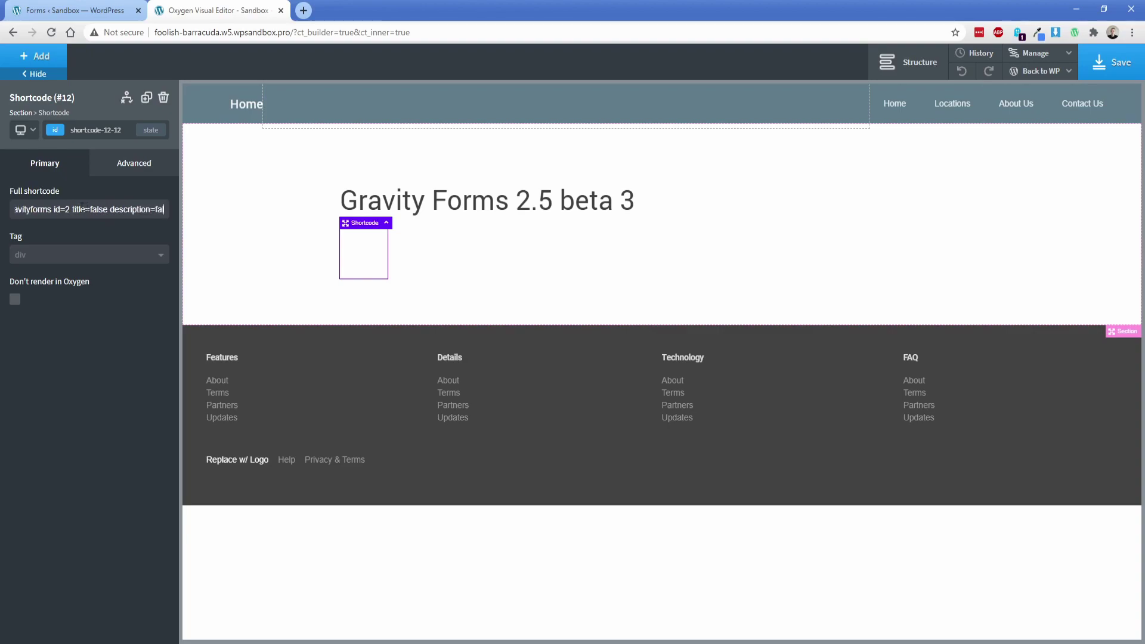
{"action": "type", "text": "se"}
{"action": "key", "text": "BackSpace"}
{"action": "key", "text": "BackSpace"}
{"action": "key", "text": "BackSpace"}
{"action": "type", "text": "lse ajax=truie"}
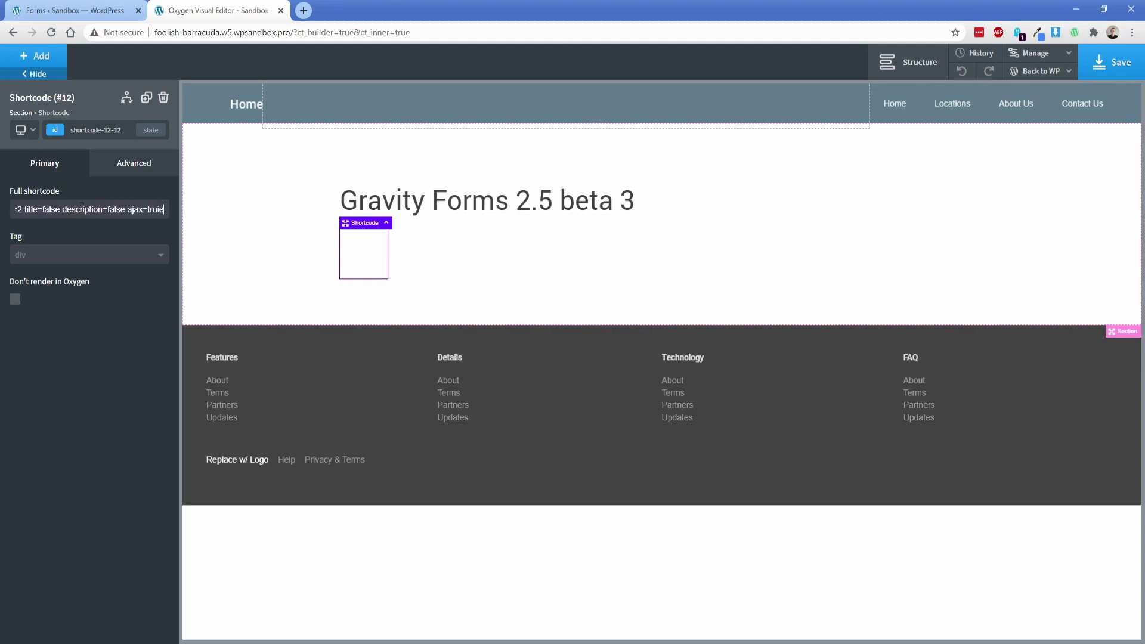
{"action": "key", "text": "BackSpace"}
{"action": "key", "text": "BackSpace"}
{"action": "type", "text": "e]"}
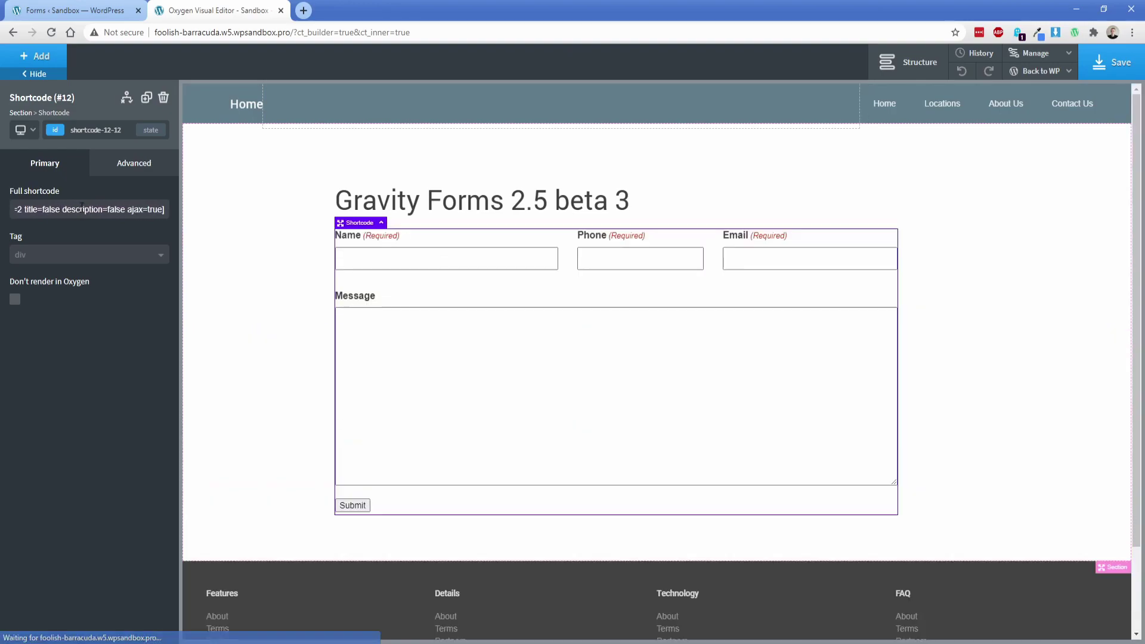
{"action": "left_click", "coordinate": [305, 297]}
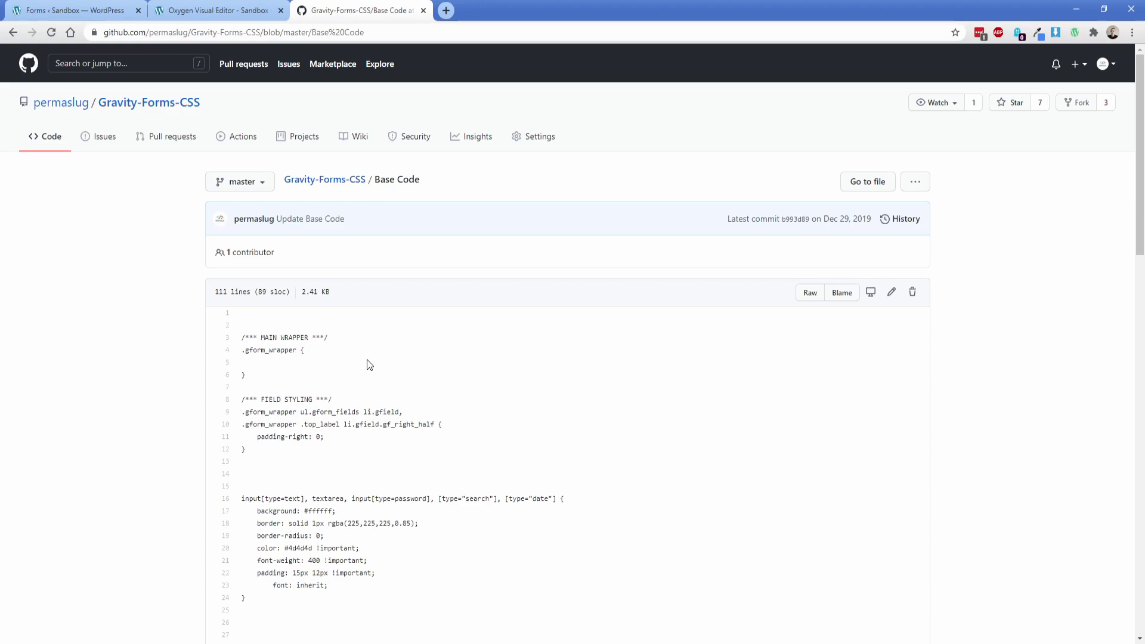
Add a Code Block and paste the Gravity Forms base stylesheet into its CSS.
{"action": "left_click", "coordinate": [190, 9]}
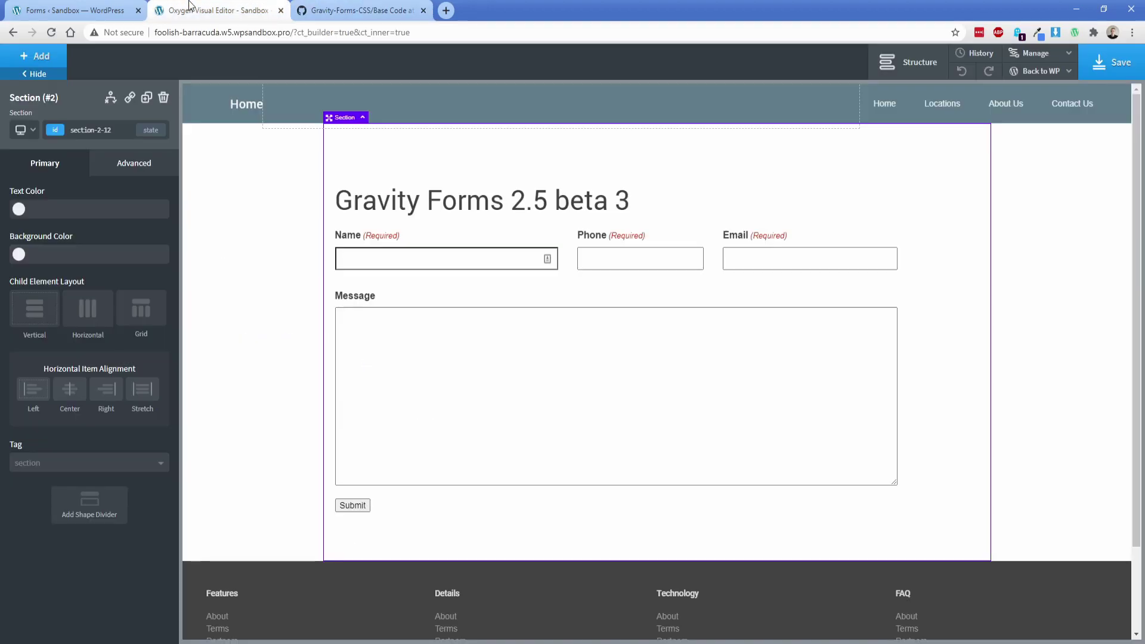
{"action": "left_click", "coordinate": [50, 59]}
{"action": "type", "text": "c"}
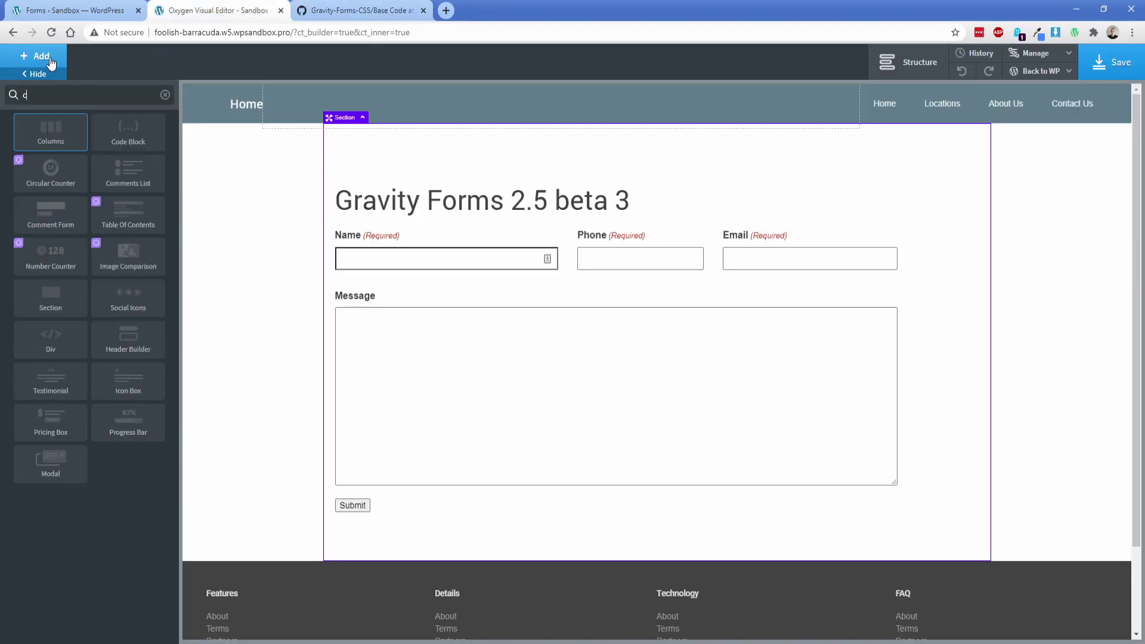
{"action": "left_click", "coordinate": [120, 131]}
{"action": "left_click", "coordinate": [78, 275]}
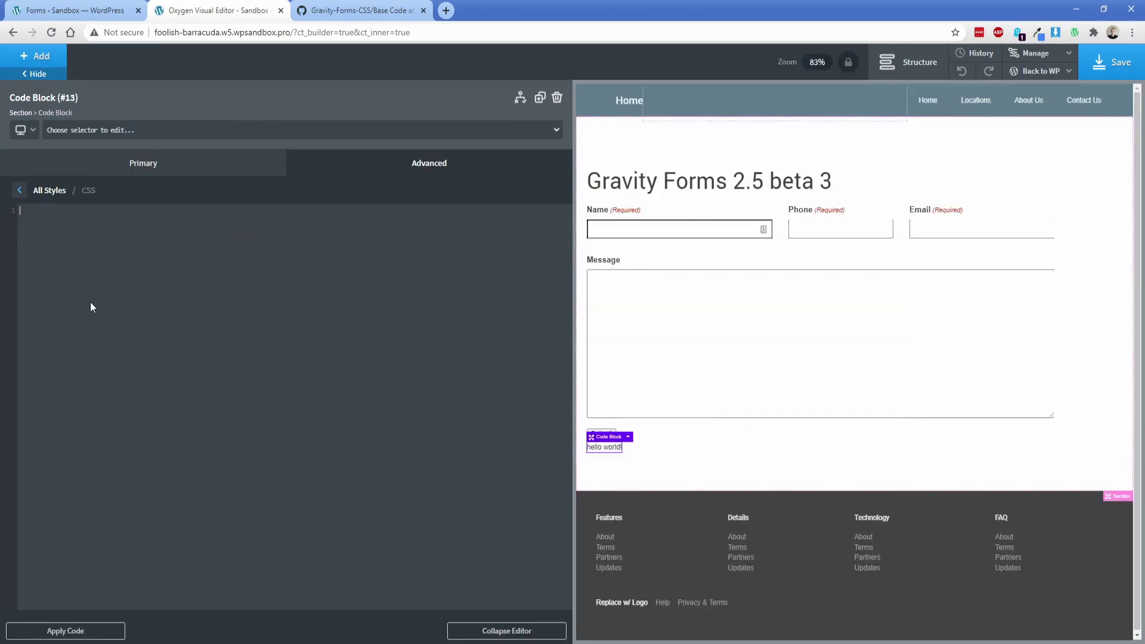
{"action": "key", "text": "ctrl+v"}
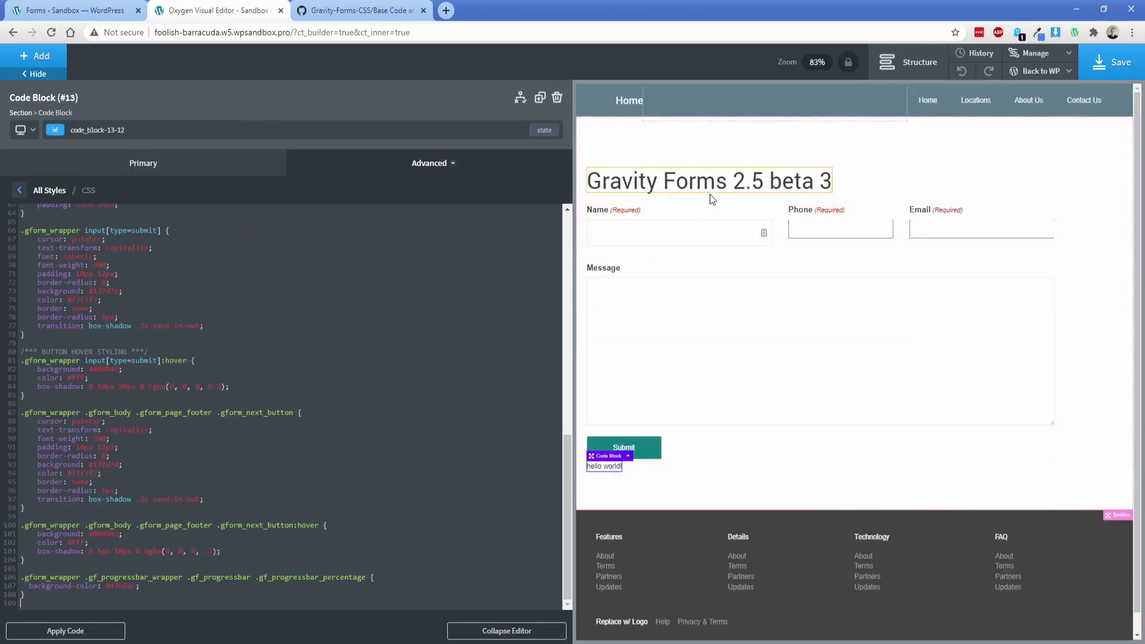
Review the heading and embedded form on the page, then save it.
{"action": "left_click", "coordinate": [710, 194]}
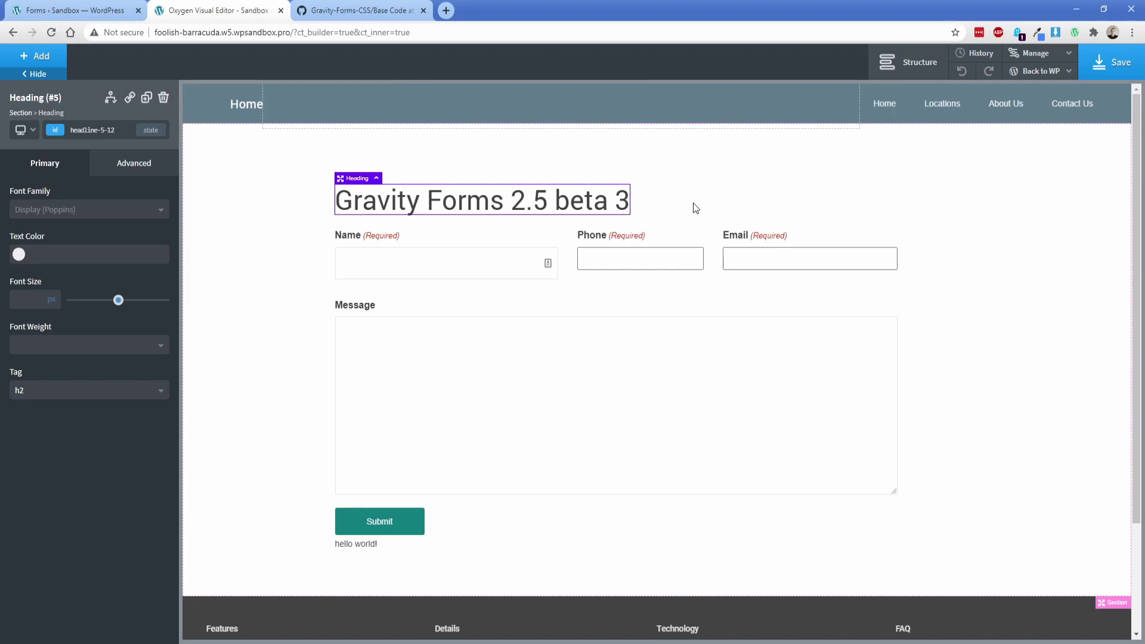
{"action": "left_click", "coordinate": [599, 238]}
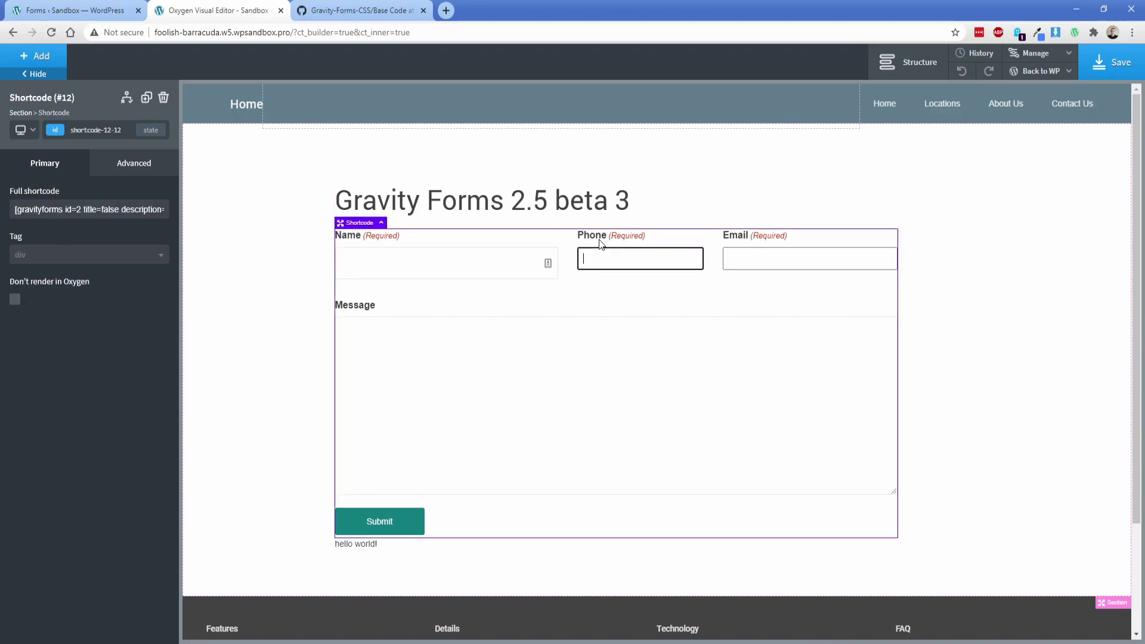
{"action": "left_click", "coordinate": [1097, 62]}
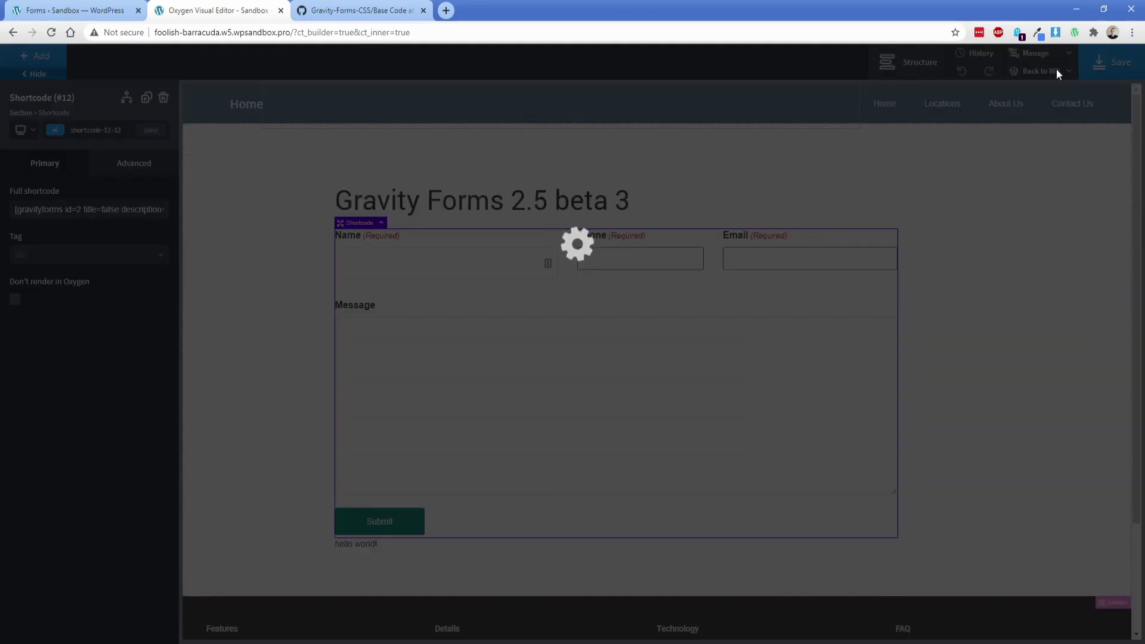
Open the saved page on the live site and confirm the Phone input is type tel.
{"action": "mouse_move", "coordinate": [1051, 69]}
{"action": "left_click", "coordinate": [1026, 112]}
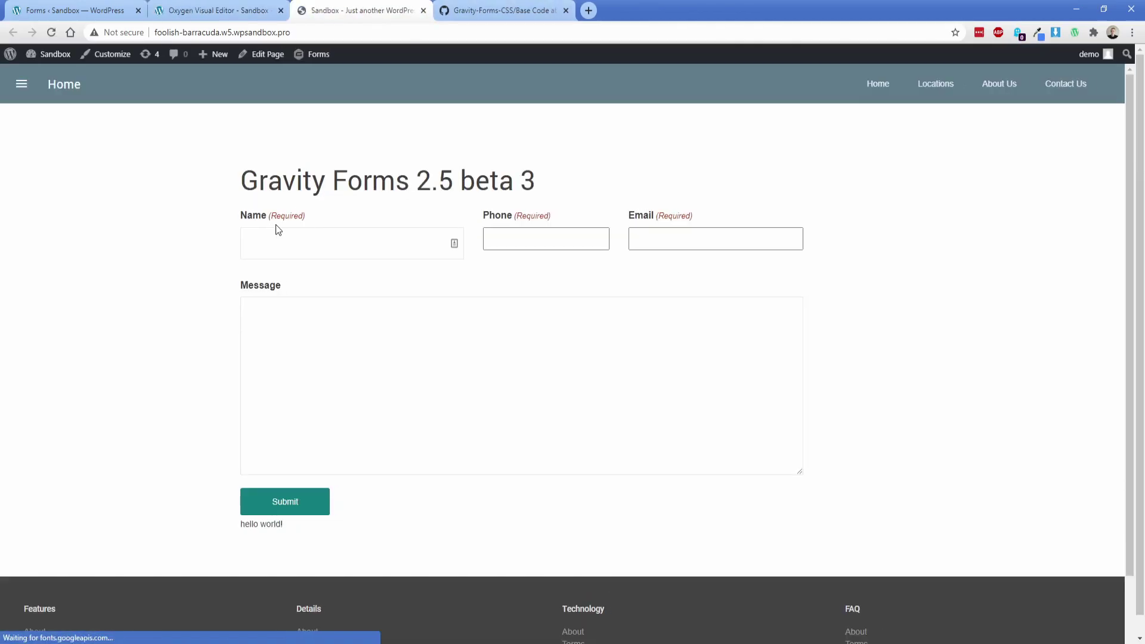
{"action": "key", "text": "ctrl+shift+i"}
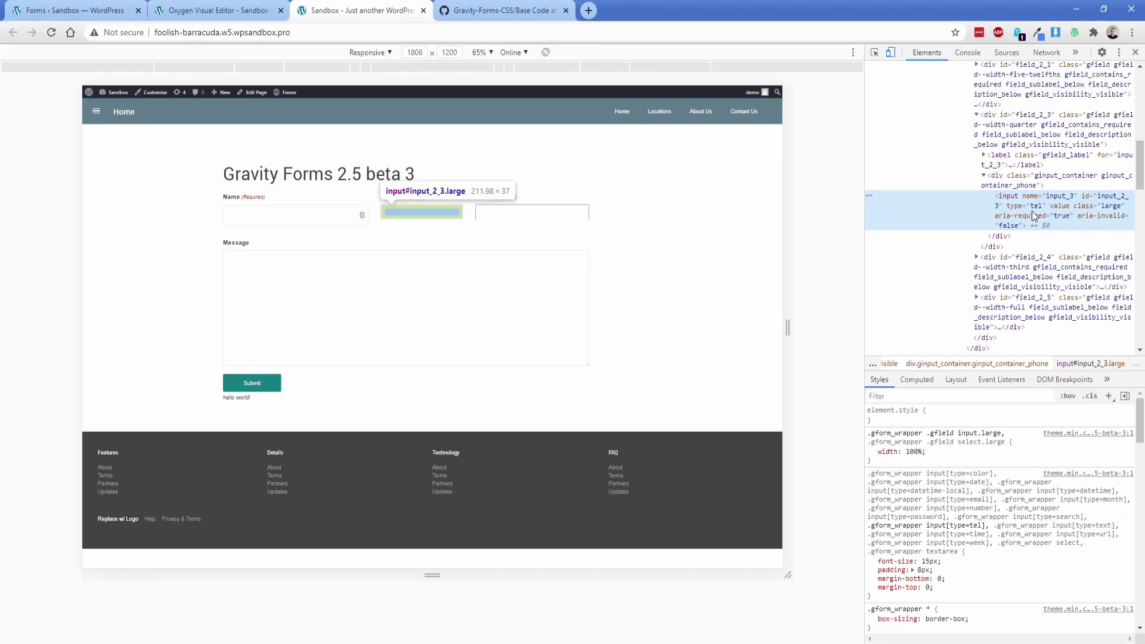
{"action": "double_click", "coordinate": [1037, 207]}
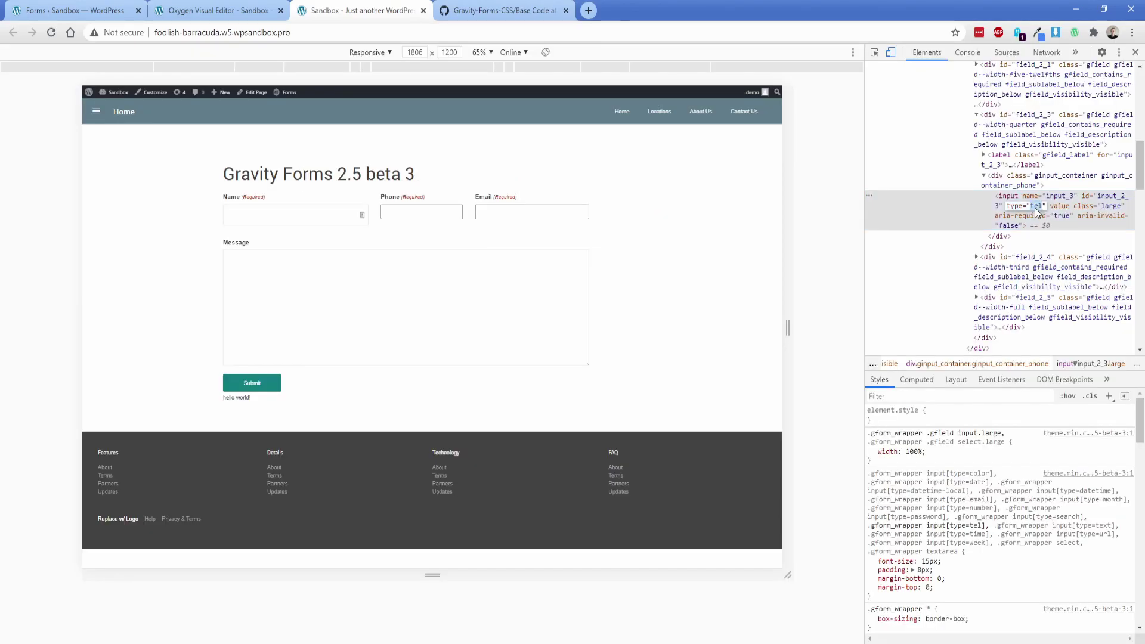
Inspect the Email input's markup to confirm type email, then close DevTools.
{"action": "left_click", "coordinate": [514, 212]}
{"action": "right_click", "coordinate": [515, 214]}
{"action": "left_click", "coordinate": [543, 415]}
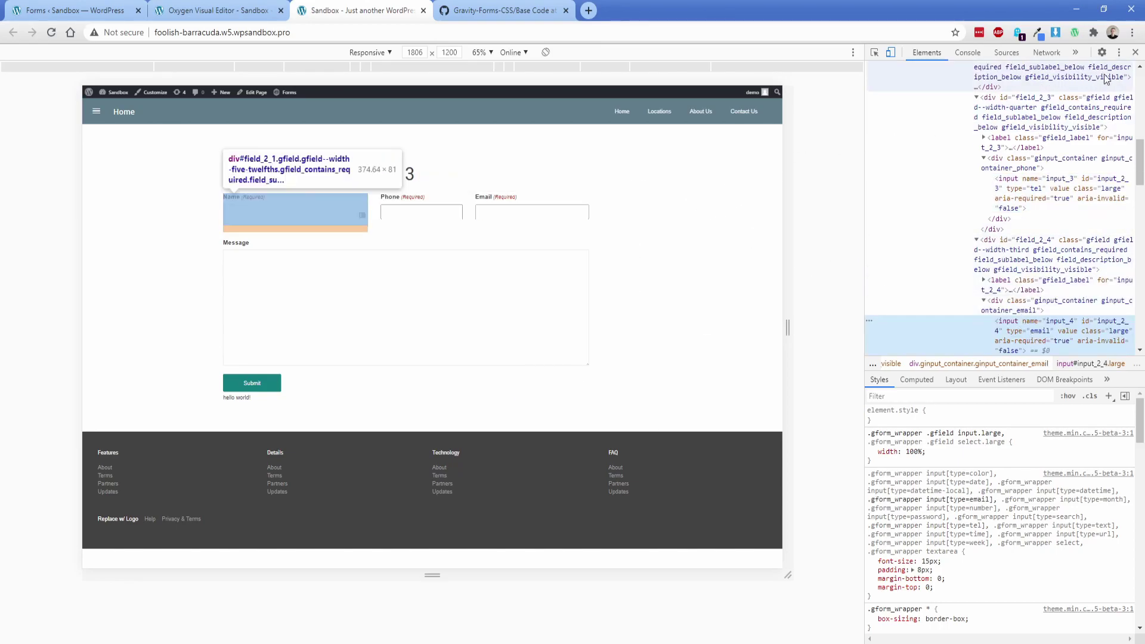
{"action": "left_click", "coordinate": [1135, 58]}
Add , [type="tel"], [type="email"] to the input selector in the code block's CSS.
{"action": "left_click", "coordinate": [220, 7]}
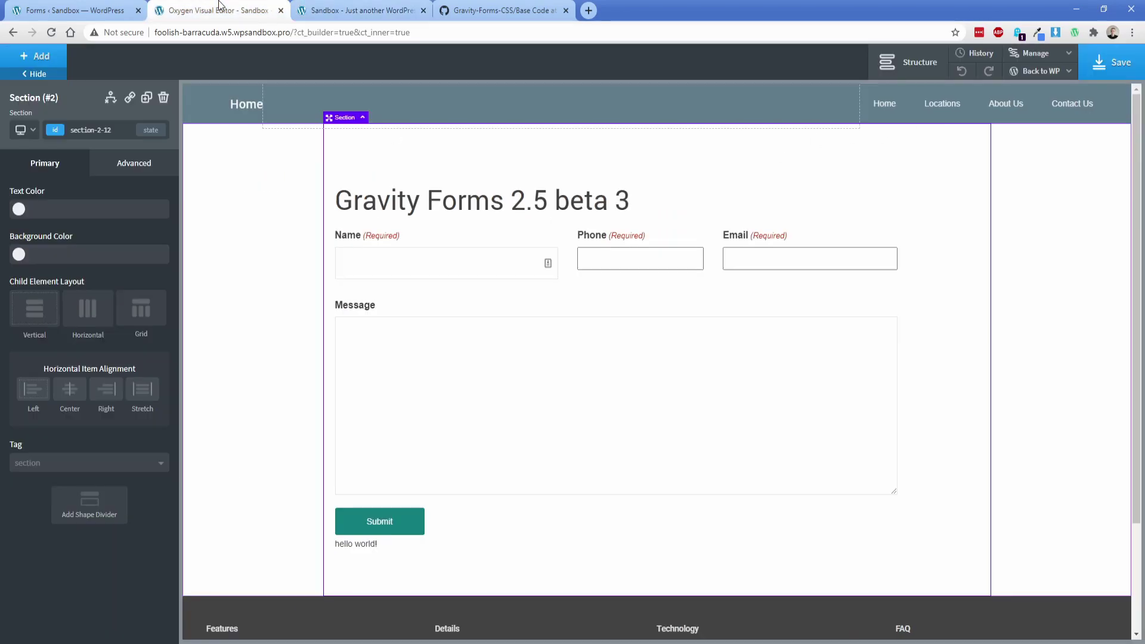
{"action": "left_click", "coordinate": [362, 545]}
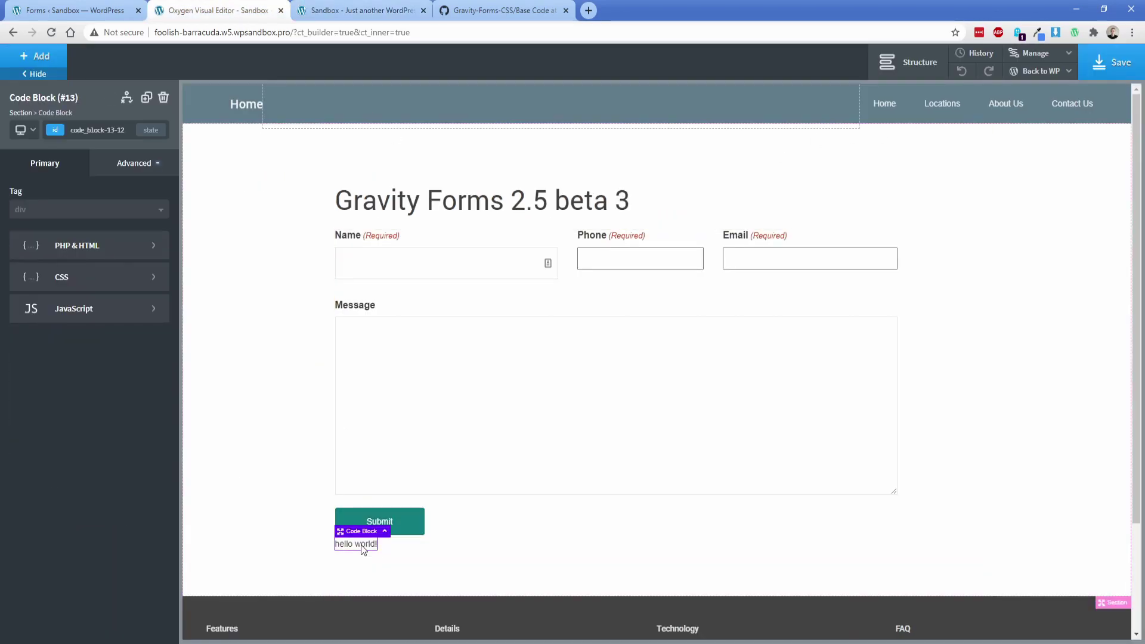
{"action": "left_click", "coordinate": [118, 280]}
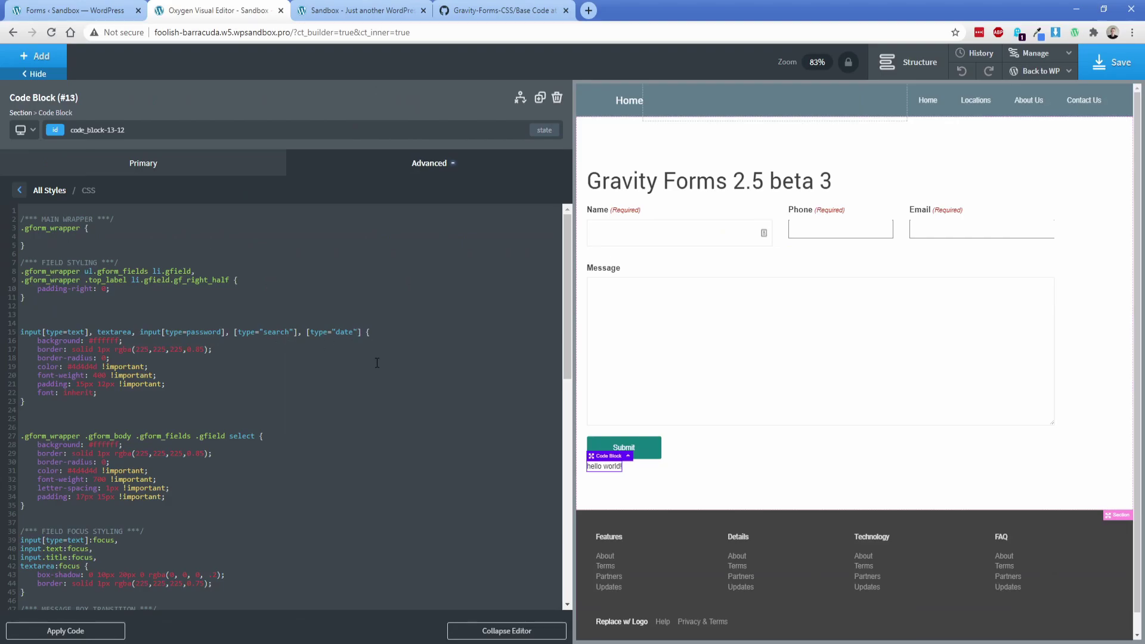
{"action": "type", "text": ", [type="}
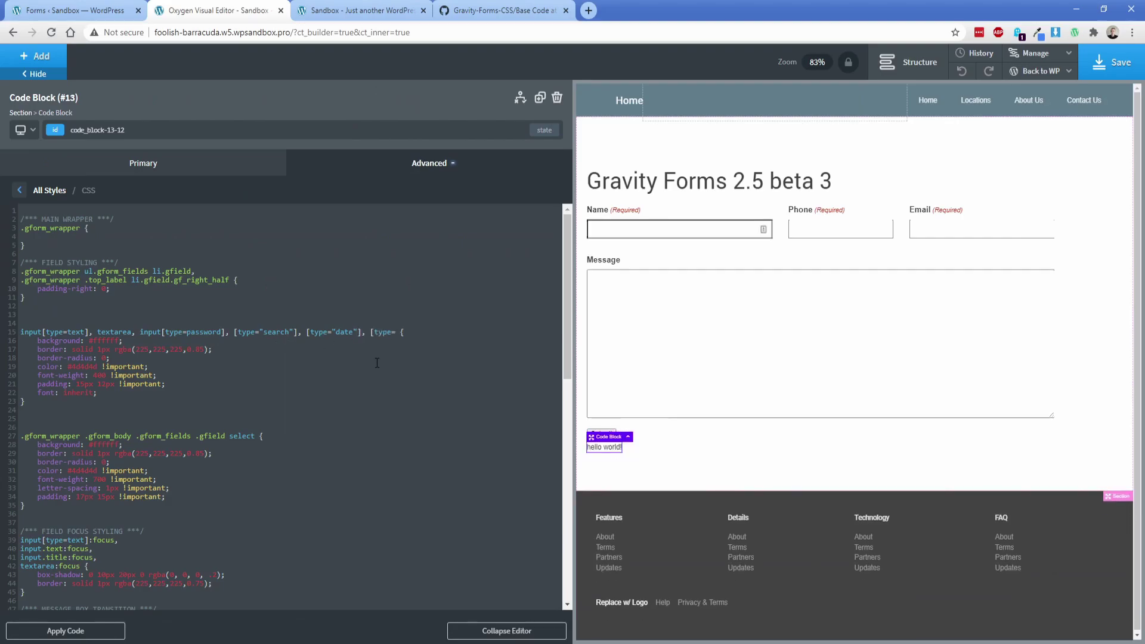
{"action": "type", "text": "\"tel\"]"}
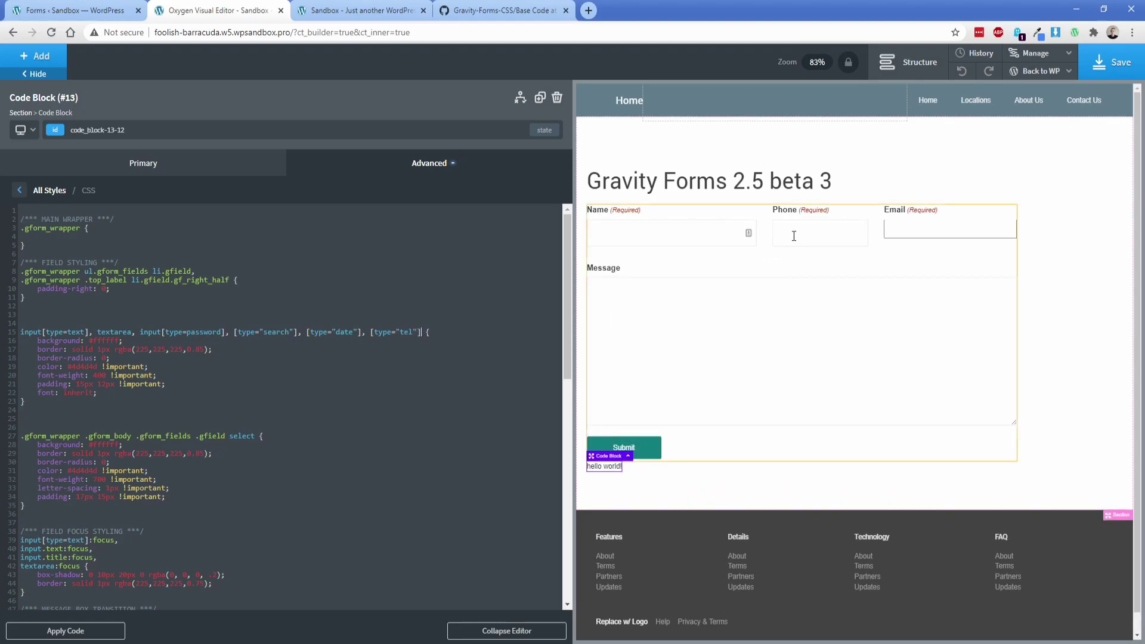
{"action": "type", "text": ", "}
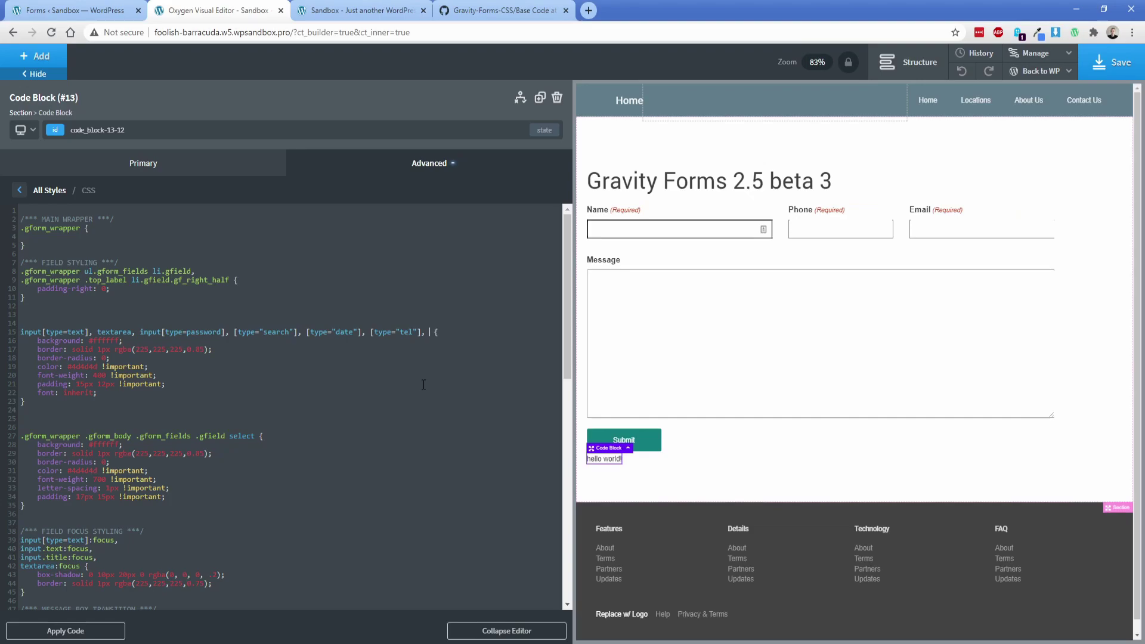
{"action": "type", "text": "[type=\""}
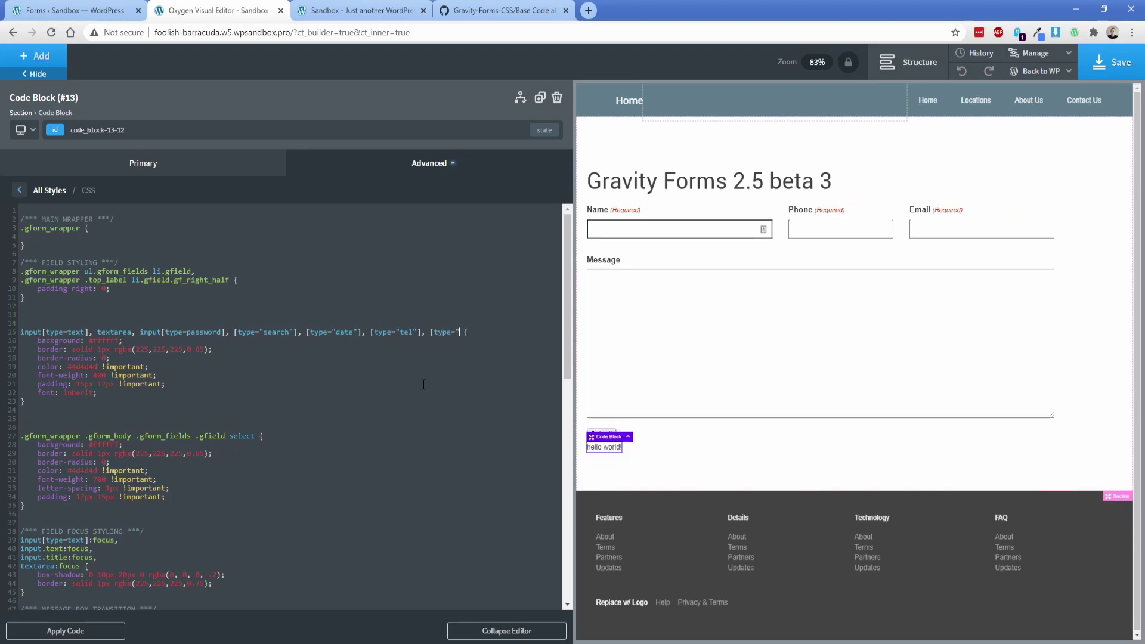
{"action": "type", "text": "email\"]"}
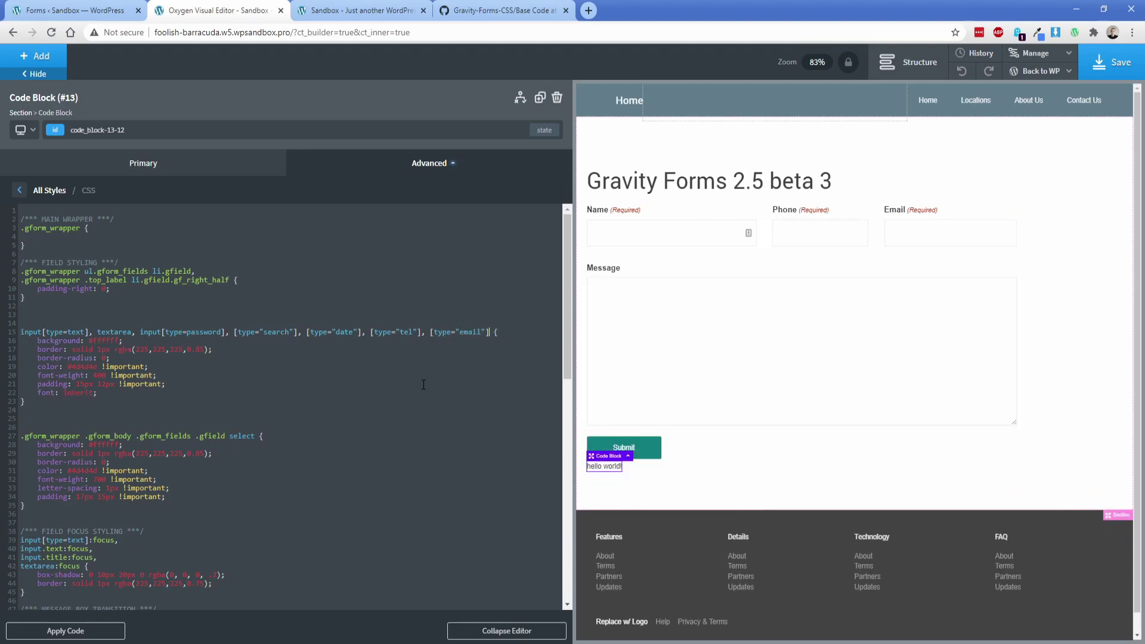
Go to the hello world! echo line in the code block's PHP.
{"action": "left_click", "coordinate": [49, 191]}
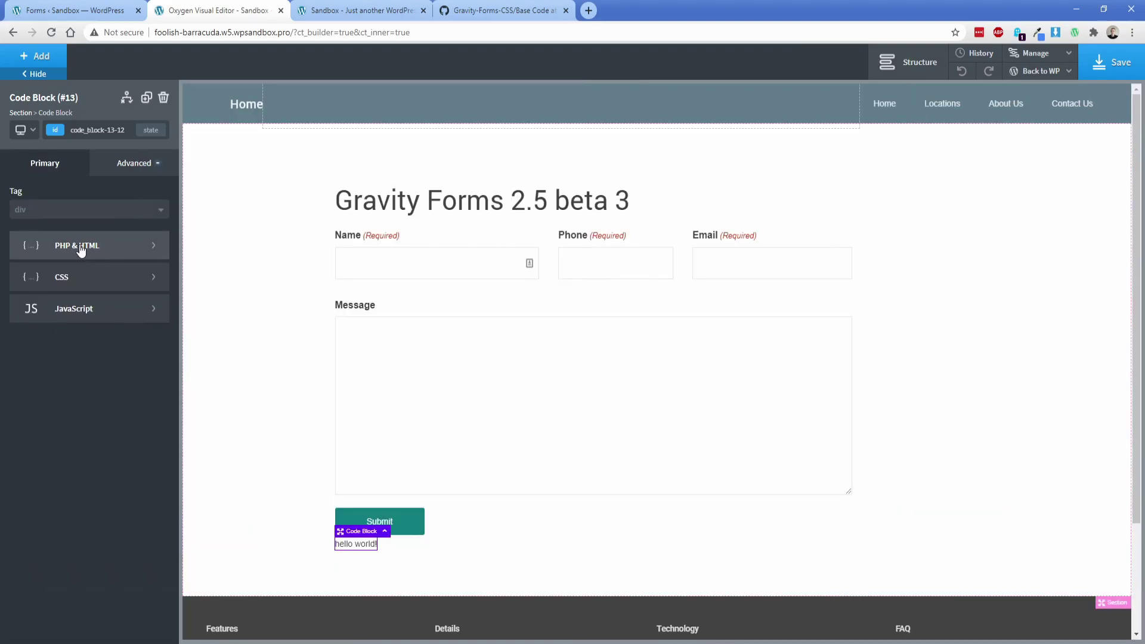
{"action": "left_click", "coordinate": [82, 247]}
{"action": "left_click", "coordinate": [37, 219]}
Comment out the echo with //, save, and reload the live page.
{"action": "type", "text": "// echo \"hello world!\";"}
{"action": "left_click", "coordinate": [1111, 62]}
{"action": "left_click", "coordinate": [337, 5]}
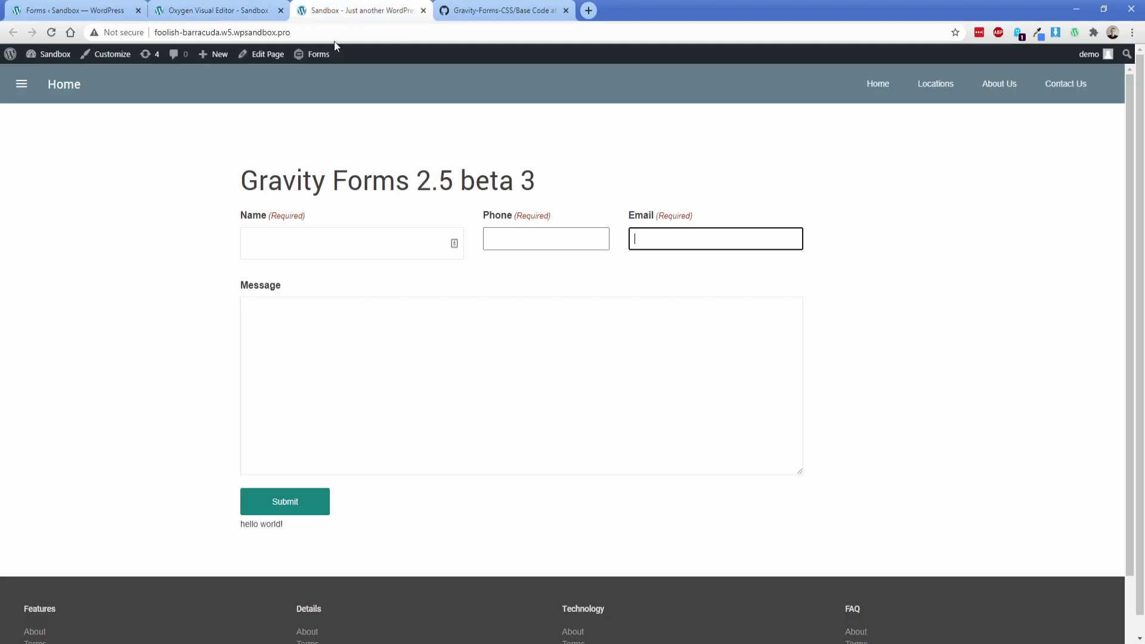
{"action": "key", "text": "F5"}
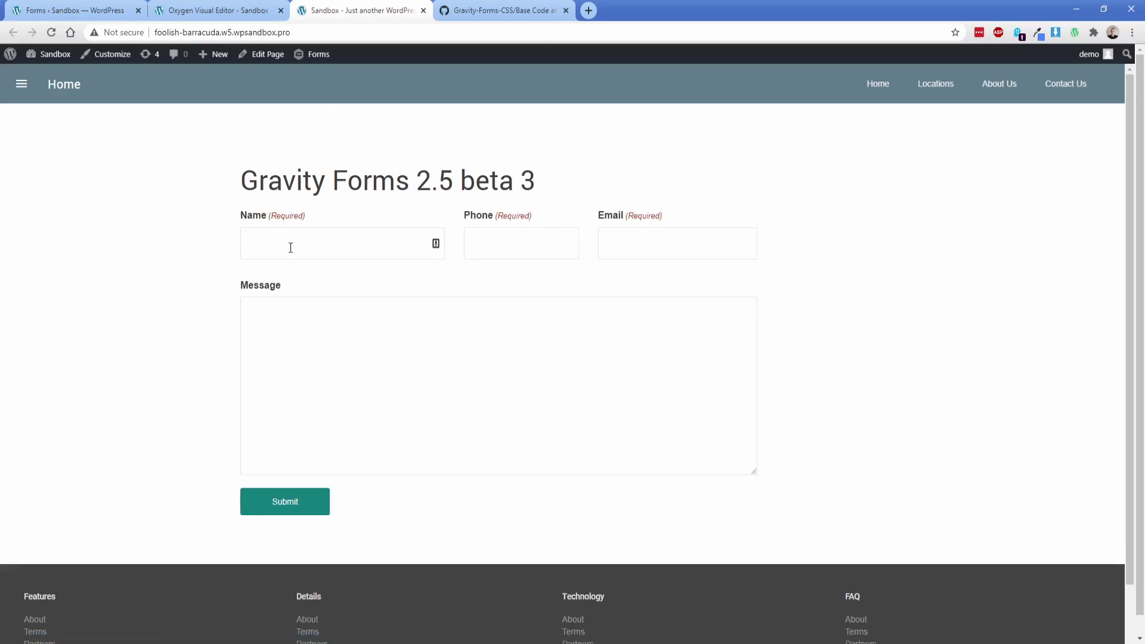
Check the focus styling of the Name, Phone, Email and Message fields.
{"action": "left_click", "coordinate": [352, 243]}
{"action": "left_click", "coordinate": [525, 246]}
{"action": "left_click", "coordinate": [657, 244]}
{"action": "left_click", "coordinate": [477, 244]}
{"action": "left_click", "coordinate": [342, 243]}
{"action": "left_click", "coordinate": [508, 249]}
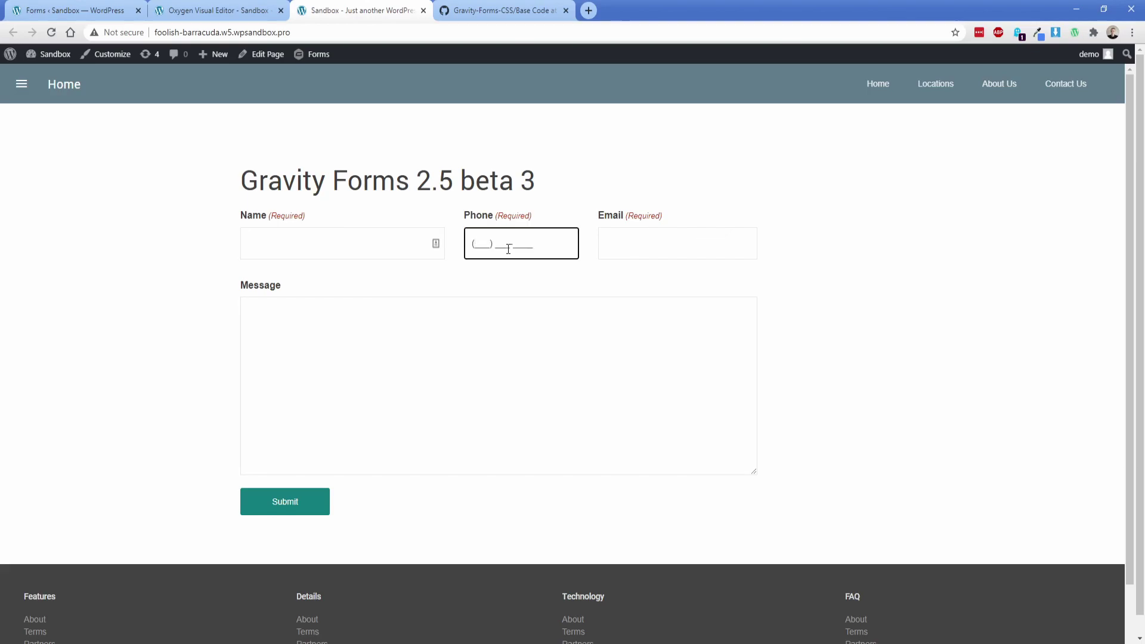
{"action": "left_click", "coordinate": [638, 234]}
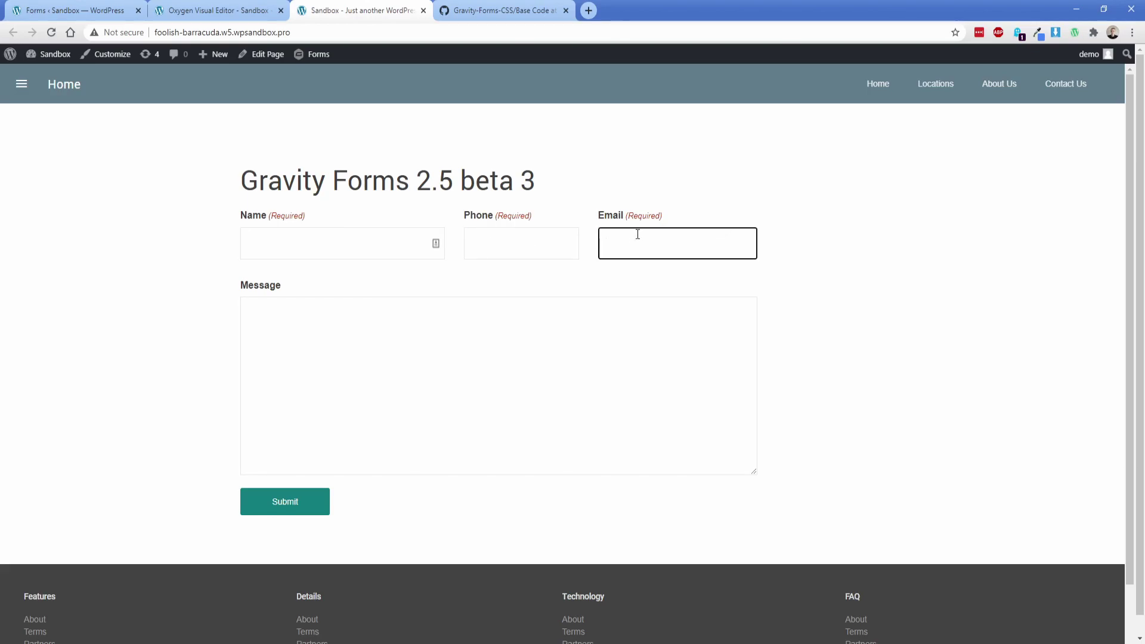
{"action": "left_click", "coordinate": [379, 336]}
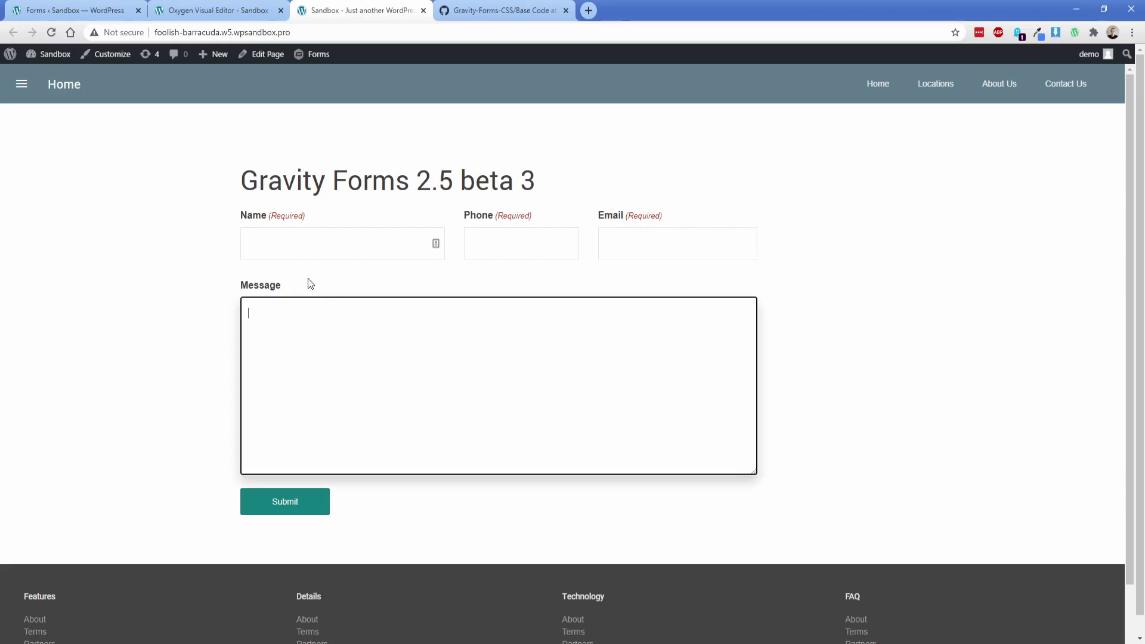
{"action": "left_click", "coordinate": [283, 242]}
{"action": "left_click", "coordinate": [208, 196]}
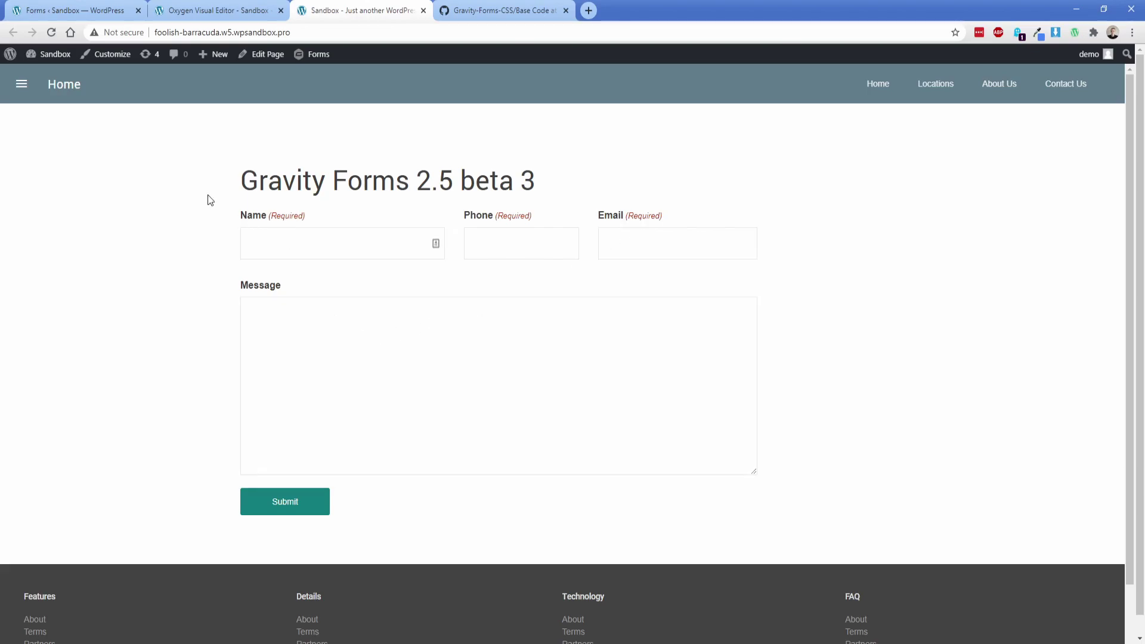